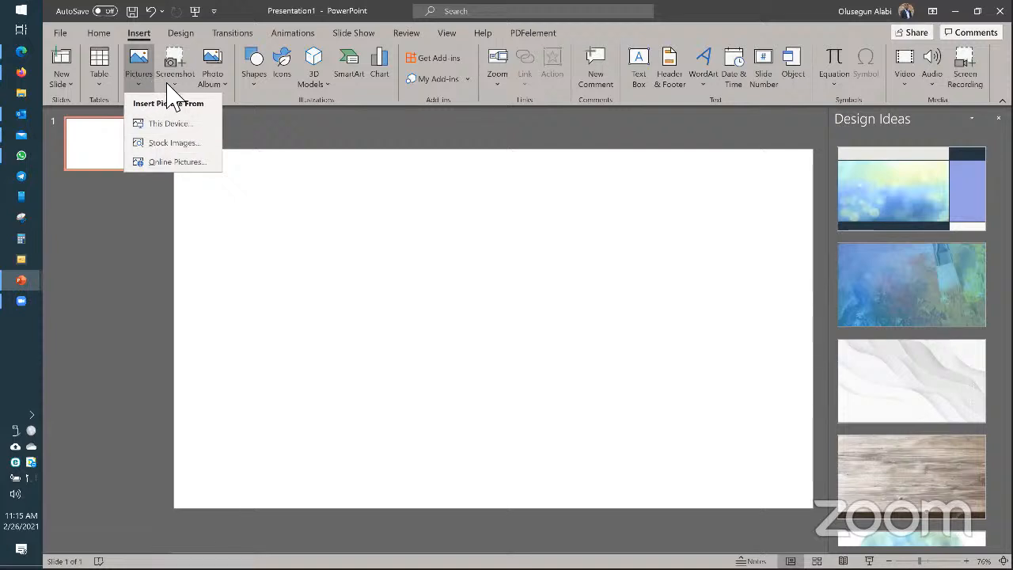
Draw a rounded rectangle across the middle of the blank slide, about 12.48" wide, and adjust its height to about 4.34"
left_click(172, 85)
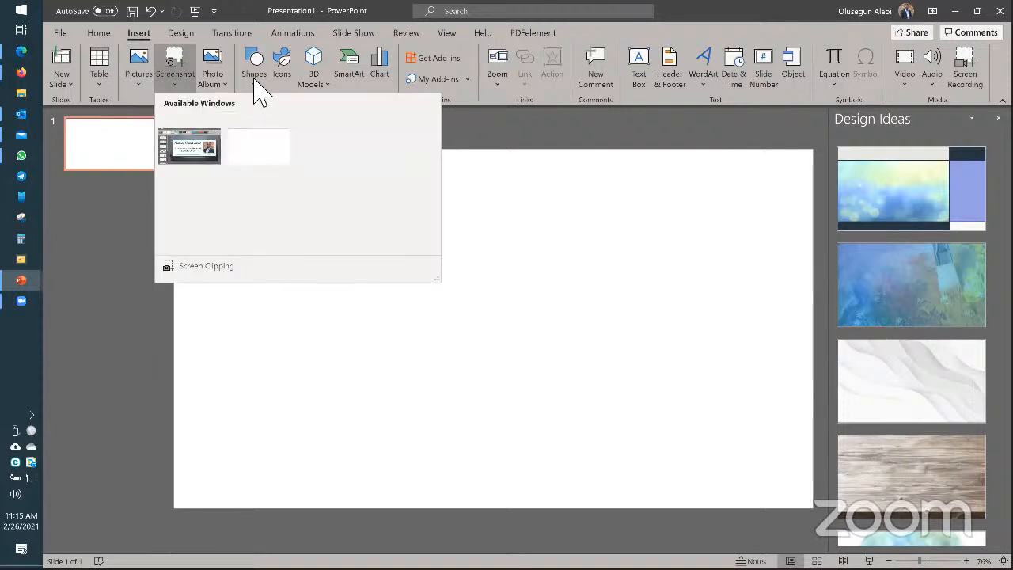
left_click(254, 79)
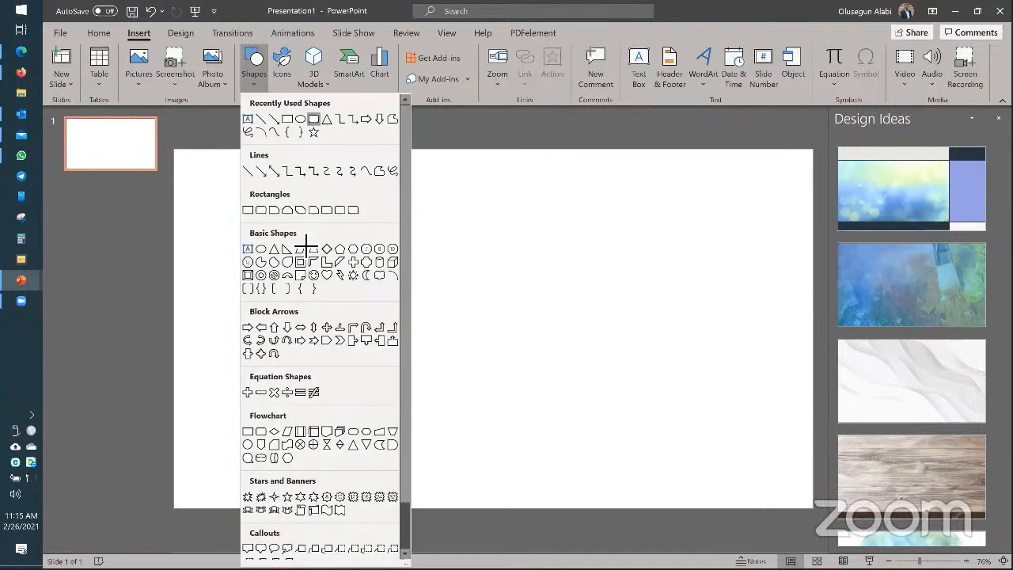
left_click(306, 248)
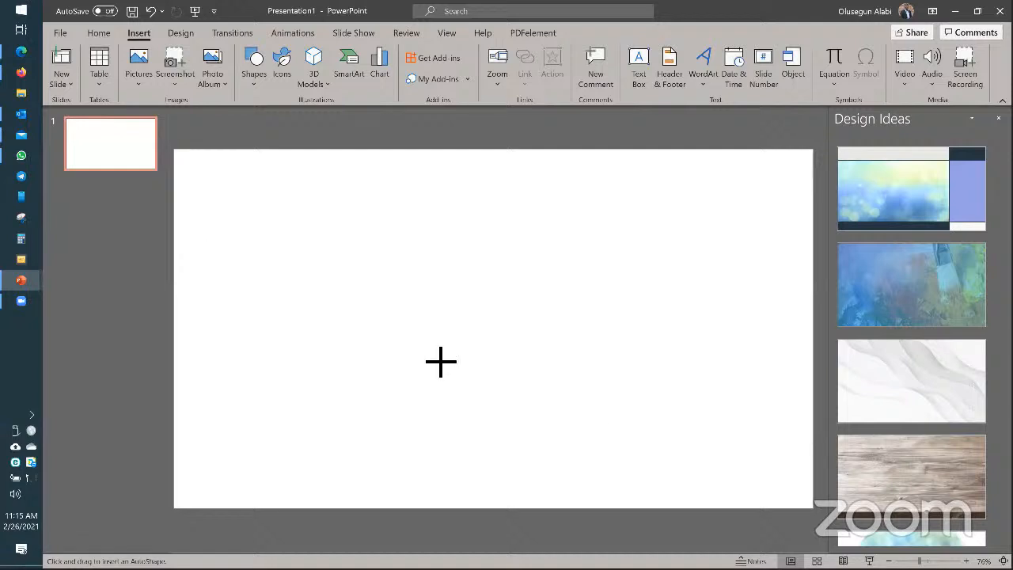
mouse_move(195, 250)
left_mouse_down()
mouse_move(758, 436)
mouse_move(804, 427)
mouse_move(793, 415)
left_mouse_up()
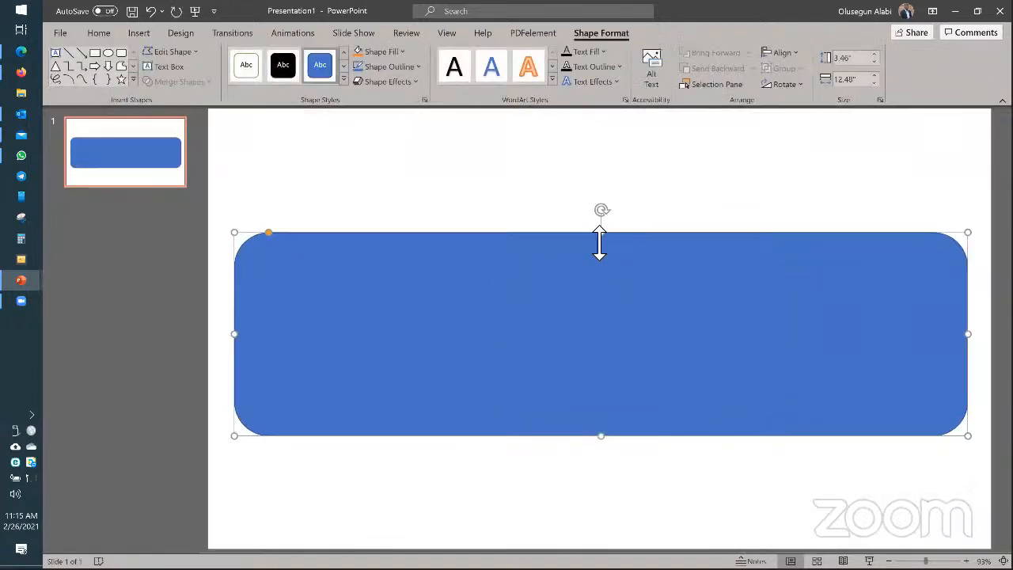
left_click_drag(601, 233, 604, 244)
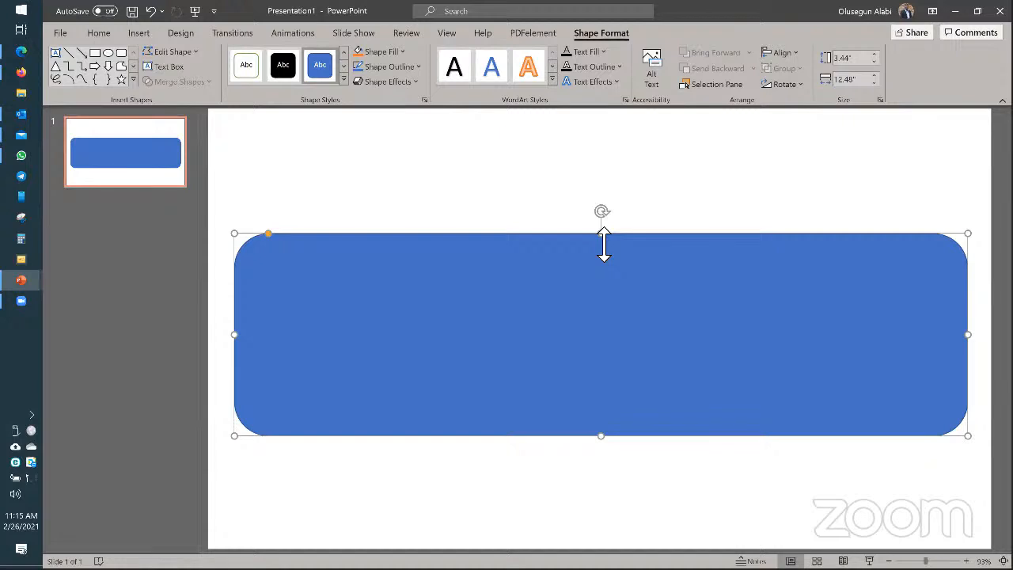
mouse_move(615, 220)
left_mouse_down()
mouse_move(612, 197)
mouse_move(606, 238)
left_mouse_up()
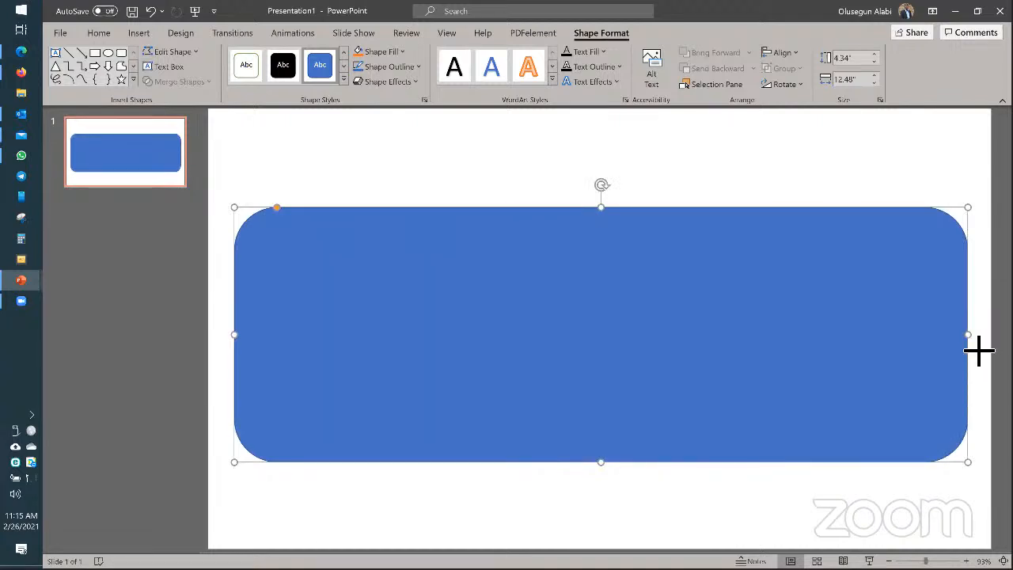
Resize the rounded rectangle evenly about its centre to a width of about 11.73"
left_click_drag(979, 349, 774, 372)
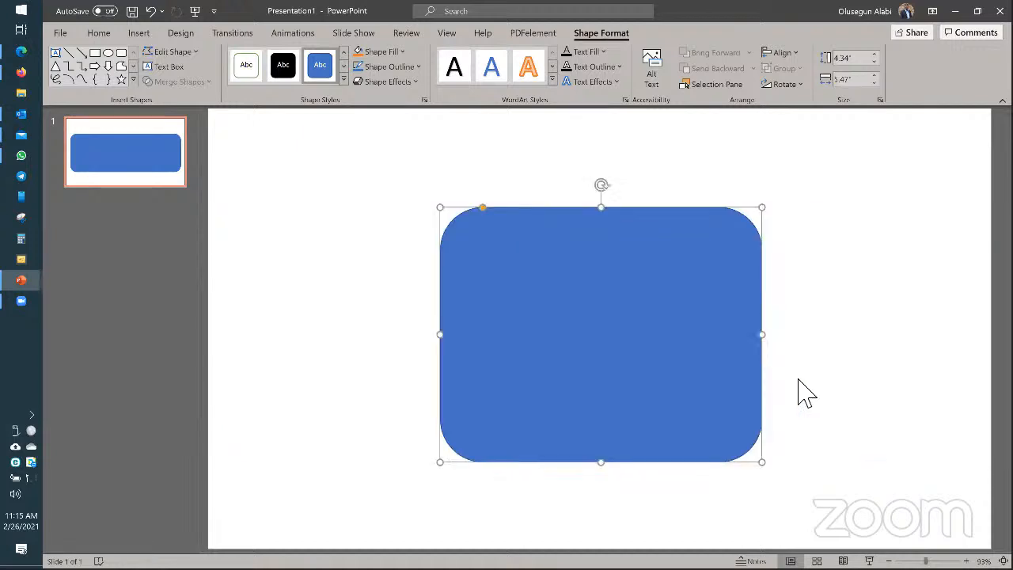
left_click_drag(765, 337, 995, 357)
key("ctrl+z")
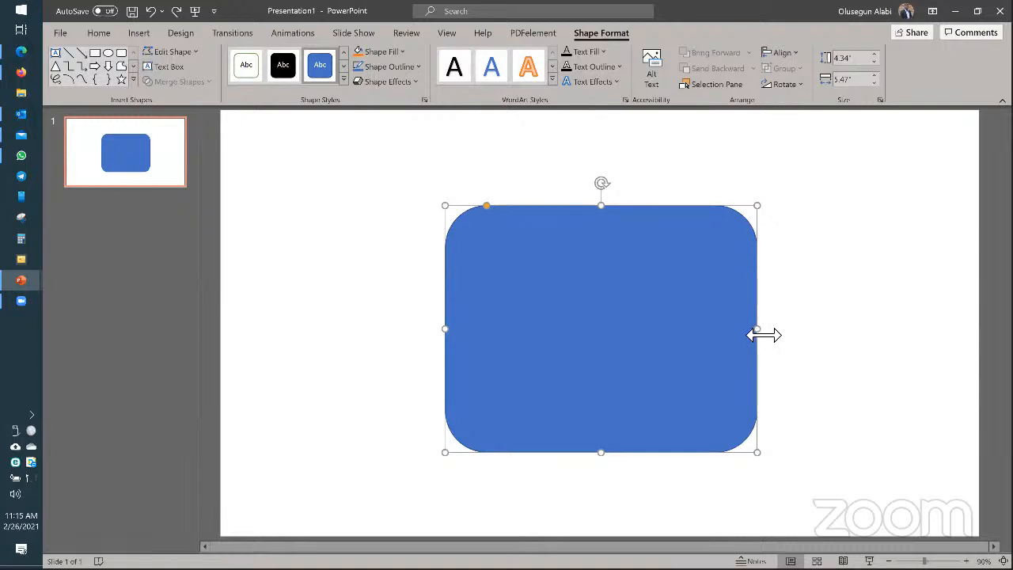
left_click_drag(764, 335, 949, 369)
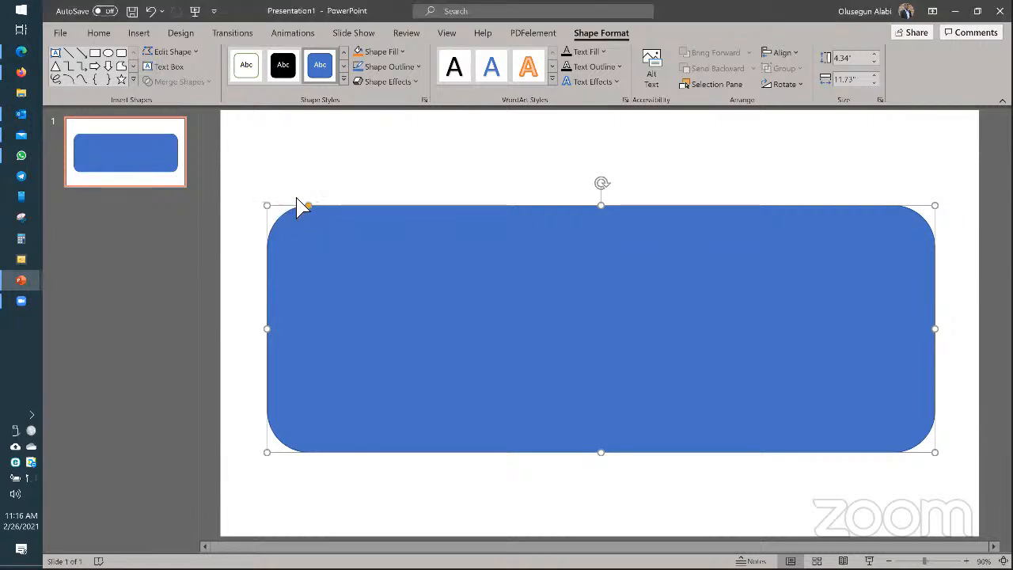
Reduce the rectangle's corner rounding until its corners are almost square
left_click_drag(284, 193, 278, 218)
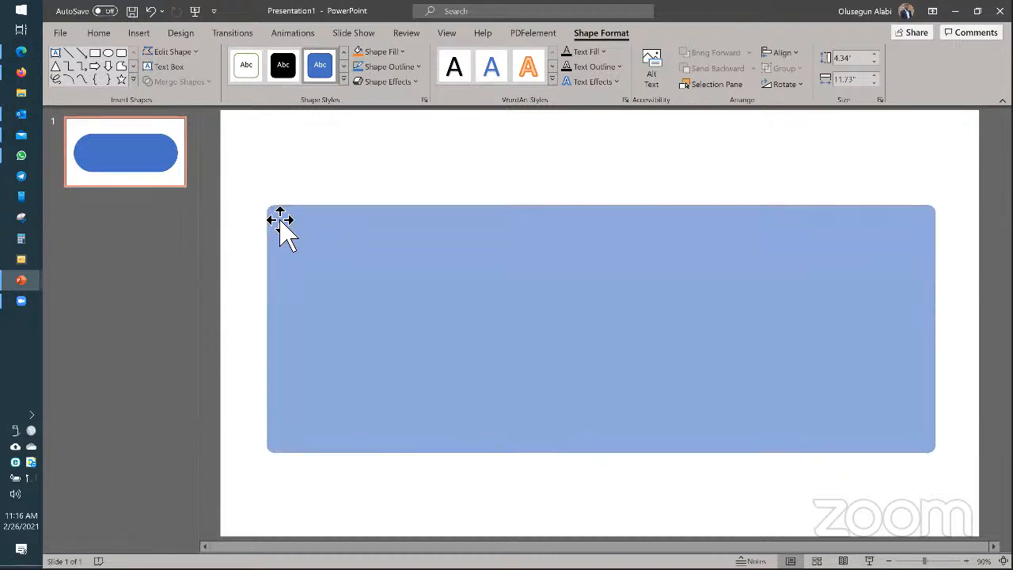
left_click_drag(448, 145, 448, 145)
left_click(436, 147)
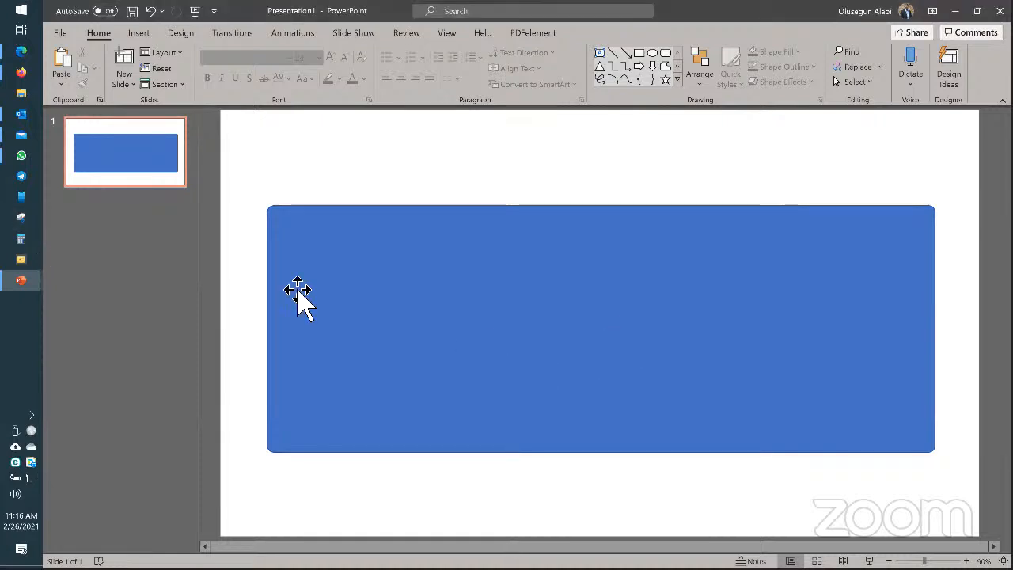
Check the KDHTS-Training-Outlines title slide for reference and apply the blue circuit-pattern theme to Presentation1
left_click(21, 280)
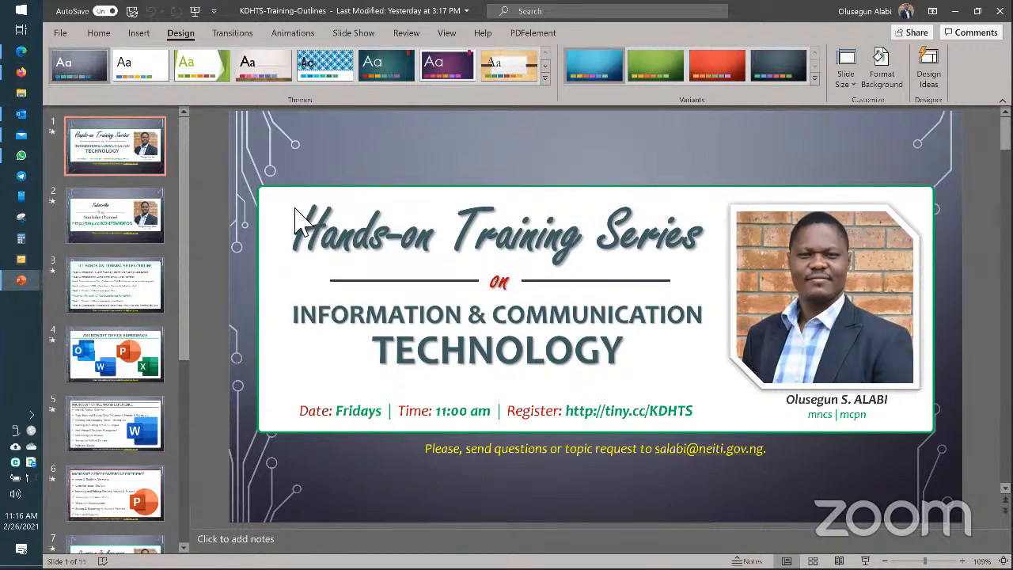
key("alt+Tab")
left_click(184, 39)
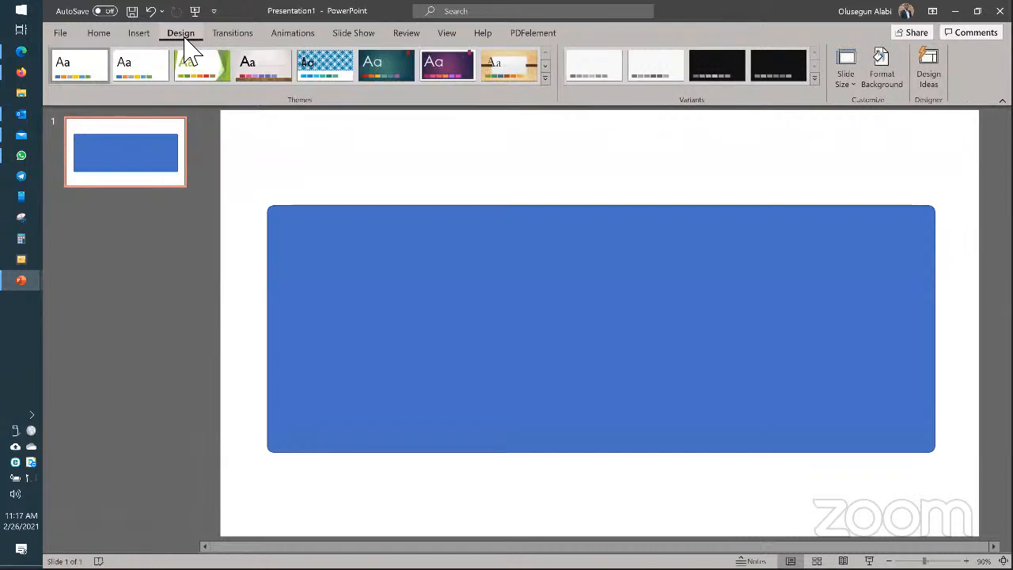
left_click(546, 79)
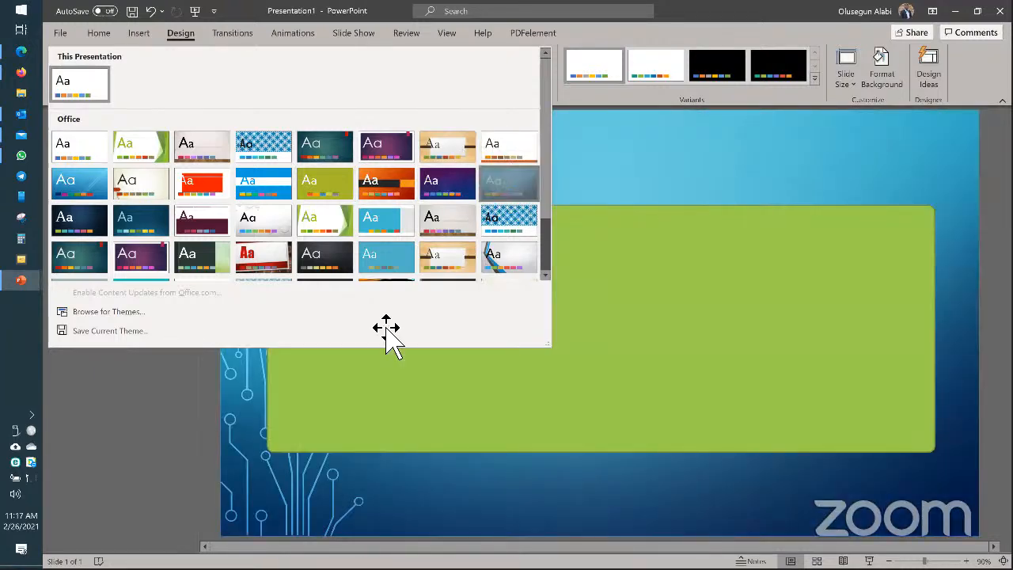
left_click(509, 183)
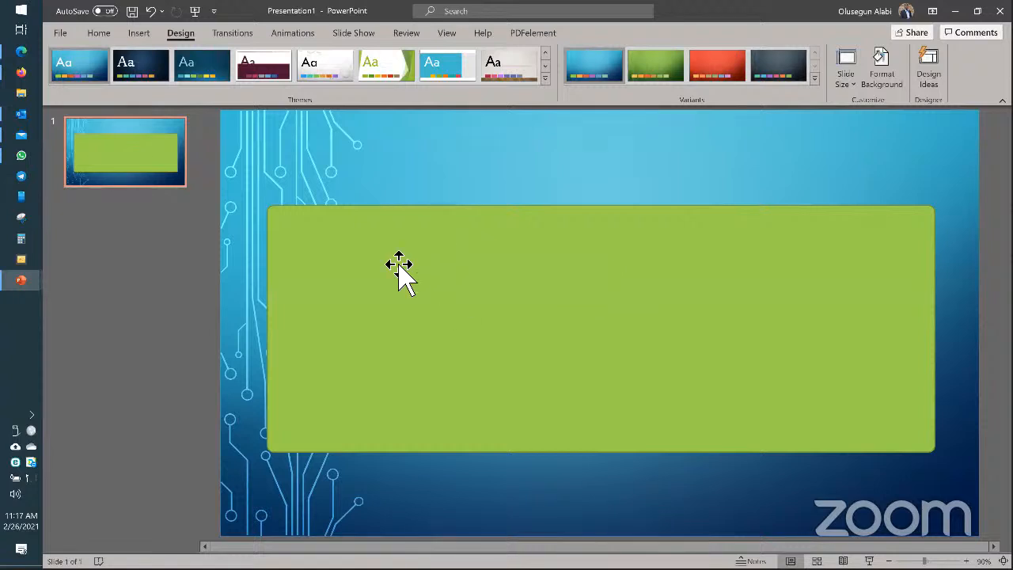
Round the corners of the green rectangle slightly more
left_click(393, 216)
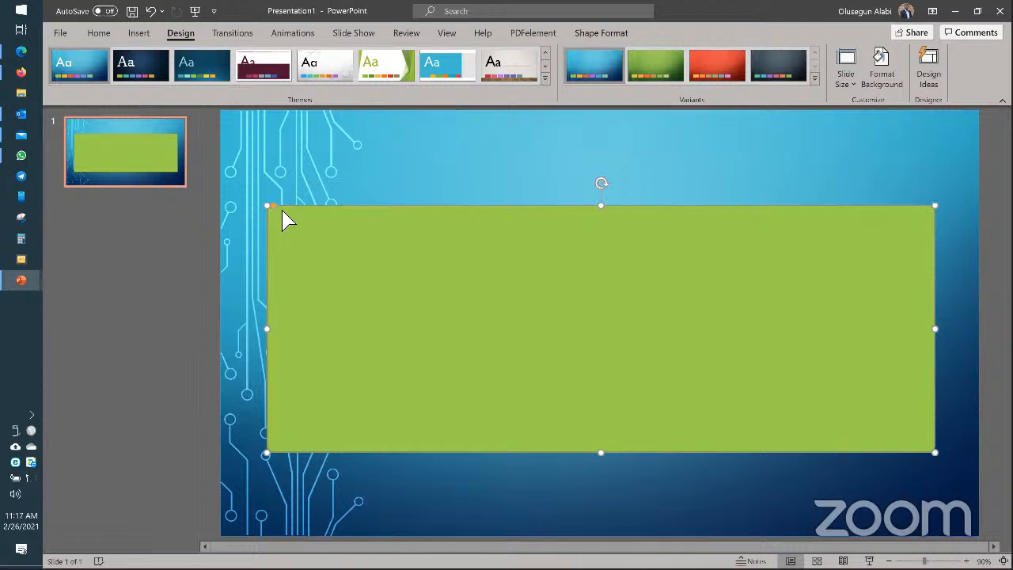
mouse_move(285, 208)
left_mouse_down()
mouse_move(483, 362)
mouse_move(300, 212)
left_mouse_up()
Change the theme's colour scheme to Violet
left_click(814, 77)
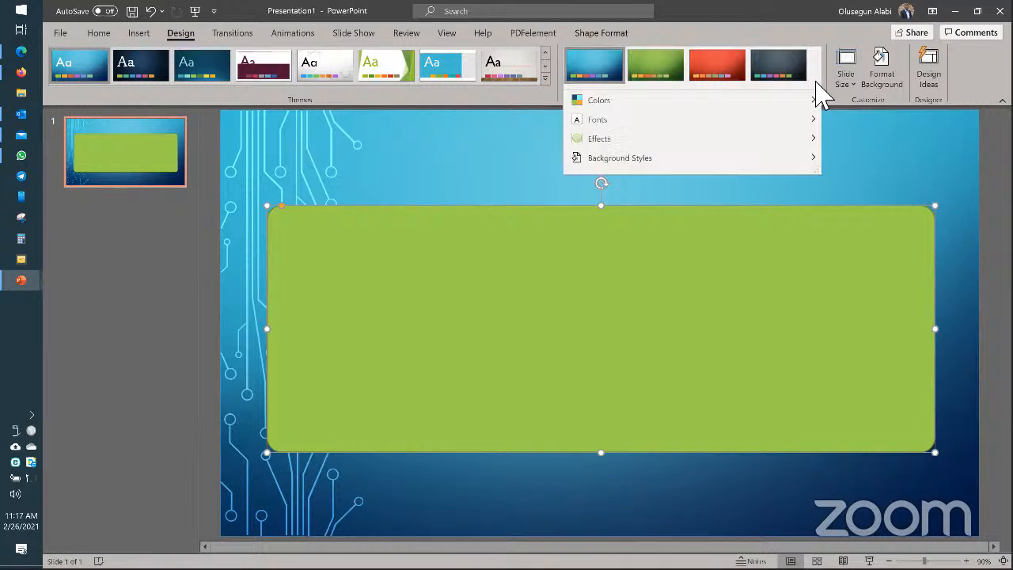
left_click(602, 100)
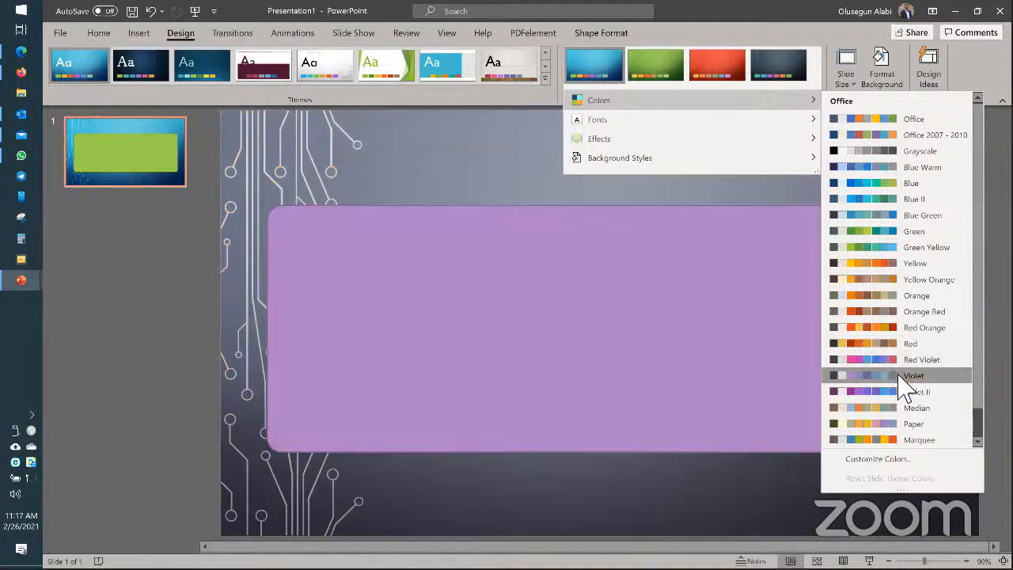
left_click(896, 375)
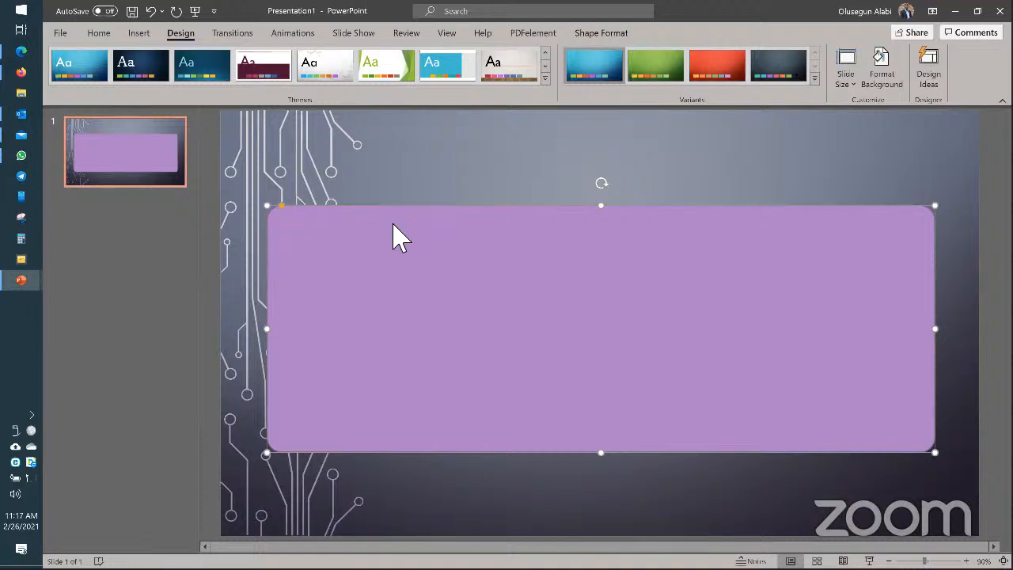
Give the rounded rectangle a standard blue outline
left_click(112, 36)
left_click(593, 33)
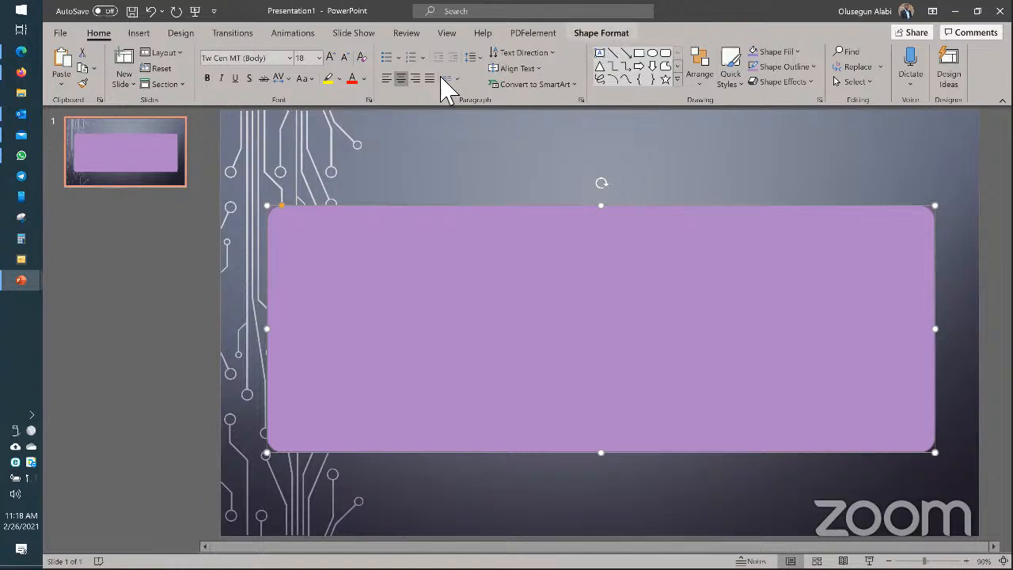
left_click(404, 68)
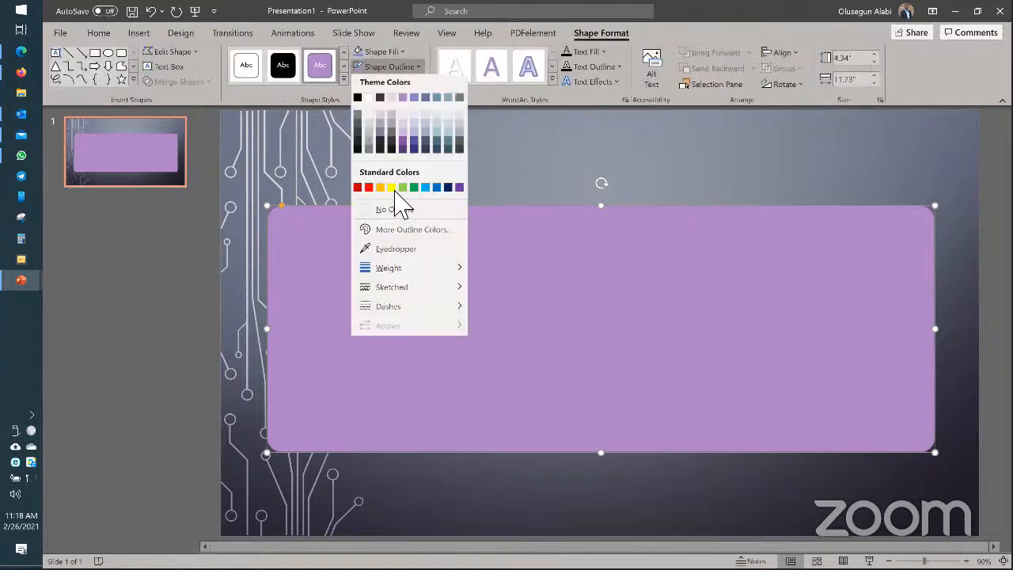
left_click(381, 213)
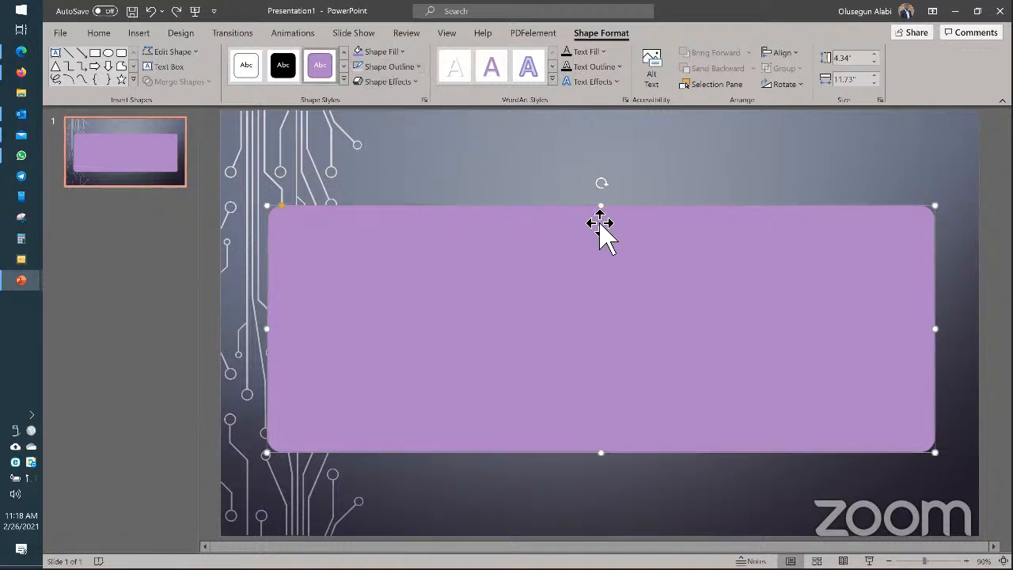
left_click(405, 67)
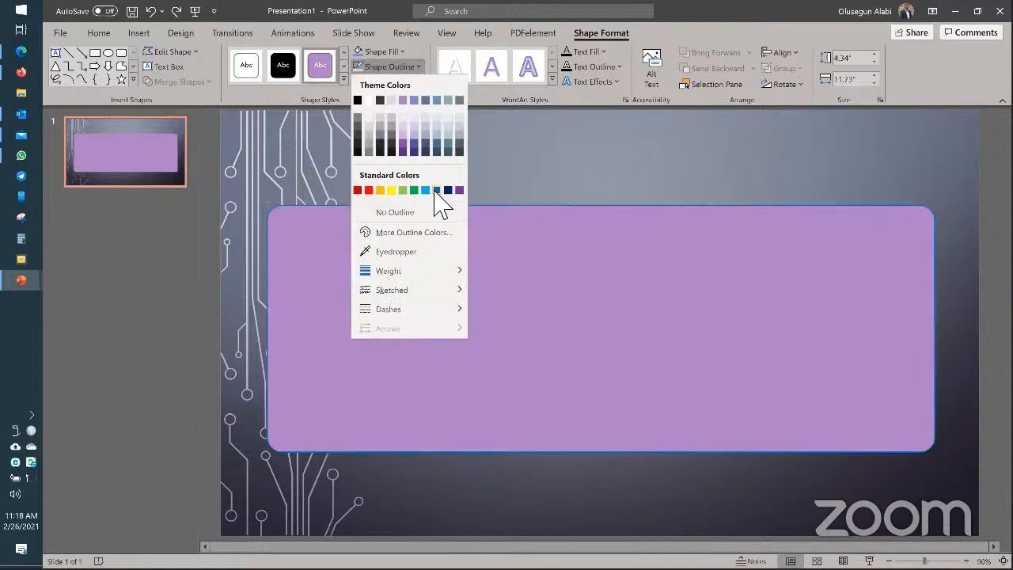
left_click(490, 246)
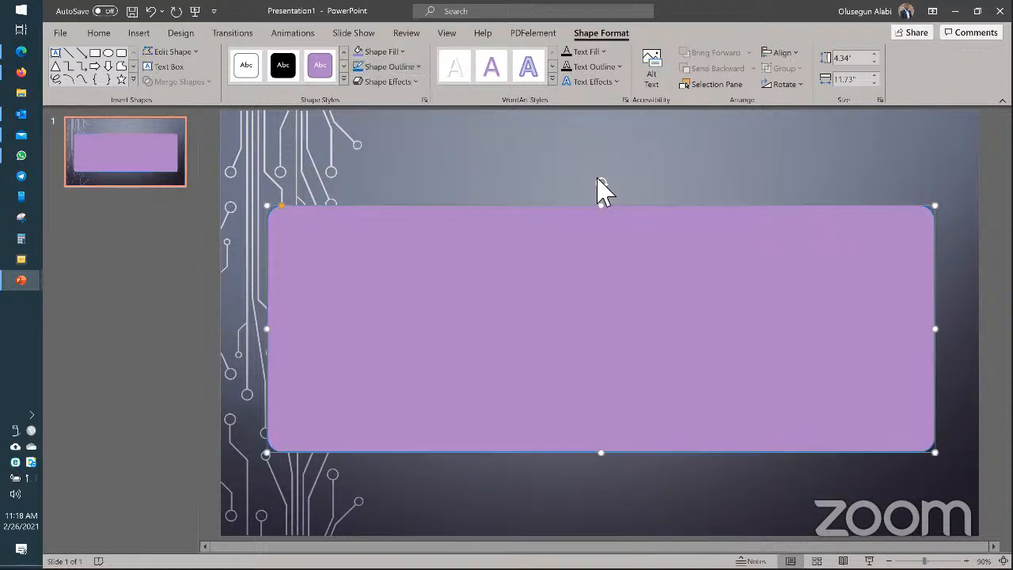
left_click(407, 154)
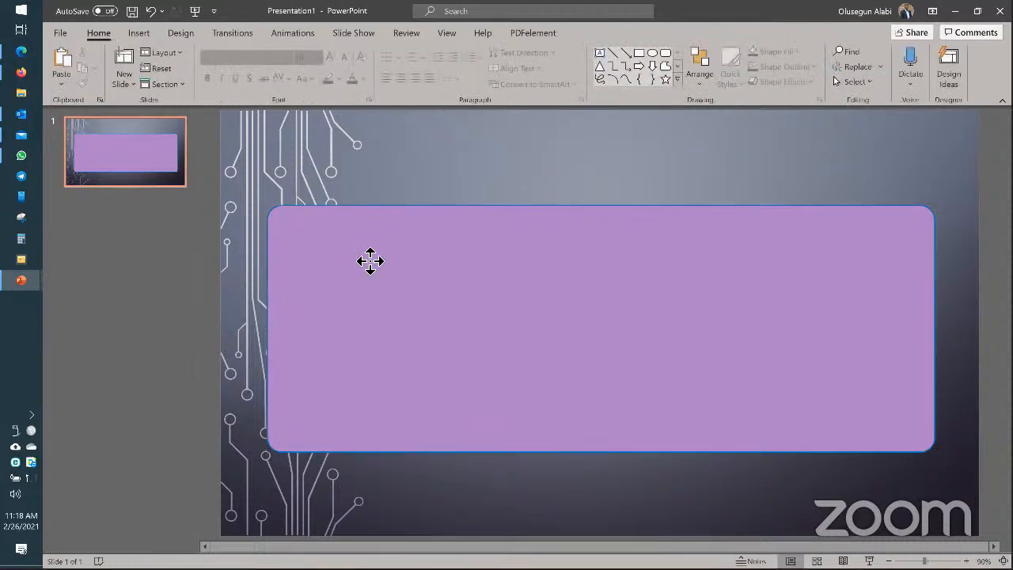
Set the rounded rectangle's outline to the standard Light Green colour
left_click(385, 230)
left_click(387, 66)
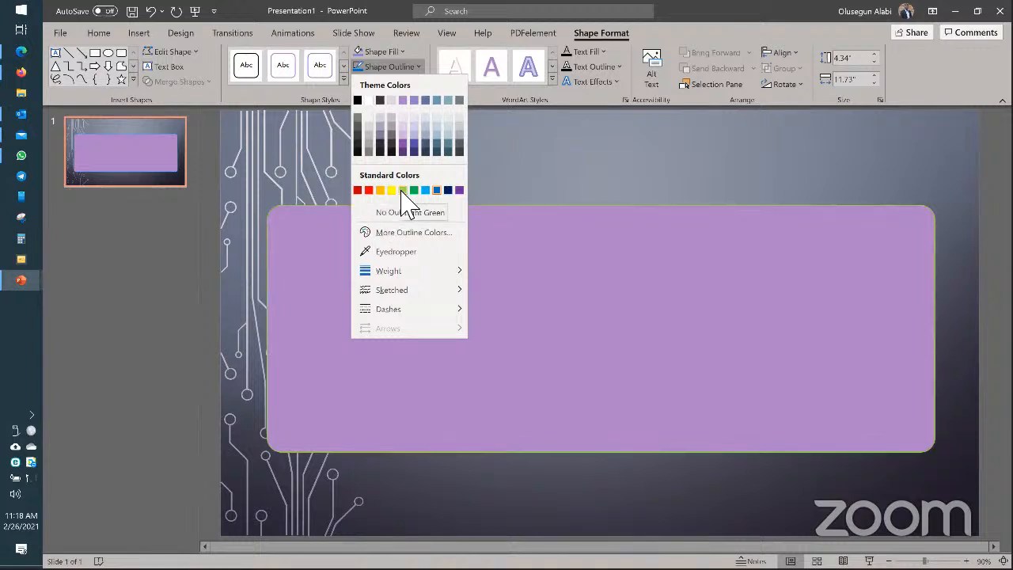
left_click(402, 191)
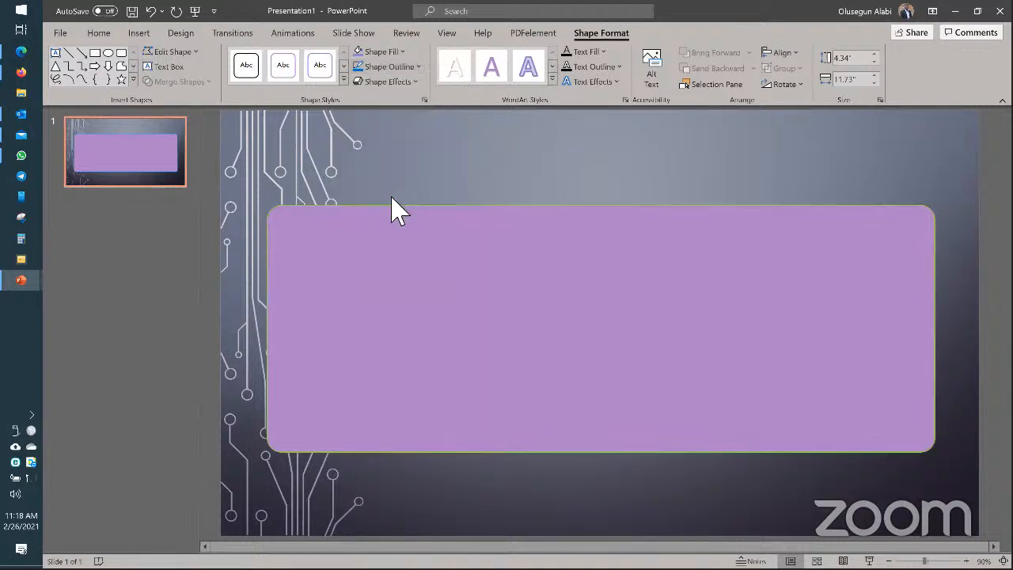
Fill the rounded rectangle with the theme colour White, Text 1
left_click(389, 54)
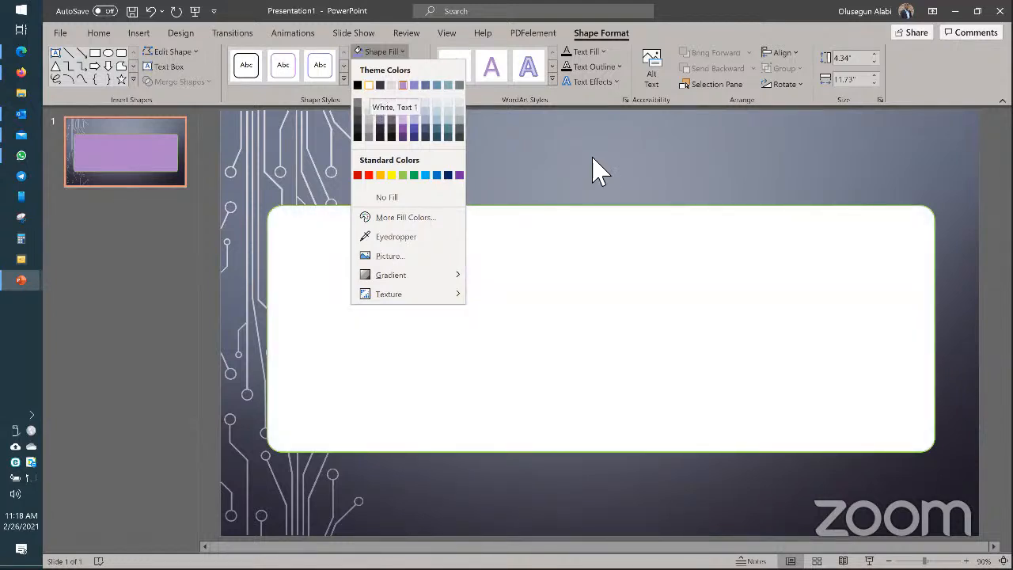
left_click(751, 414)
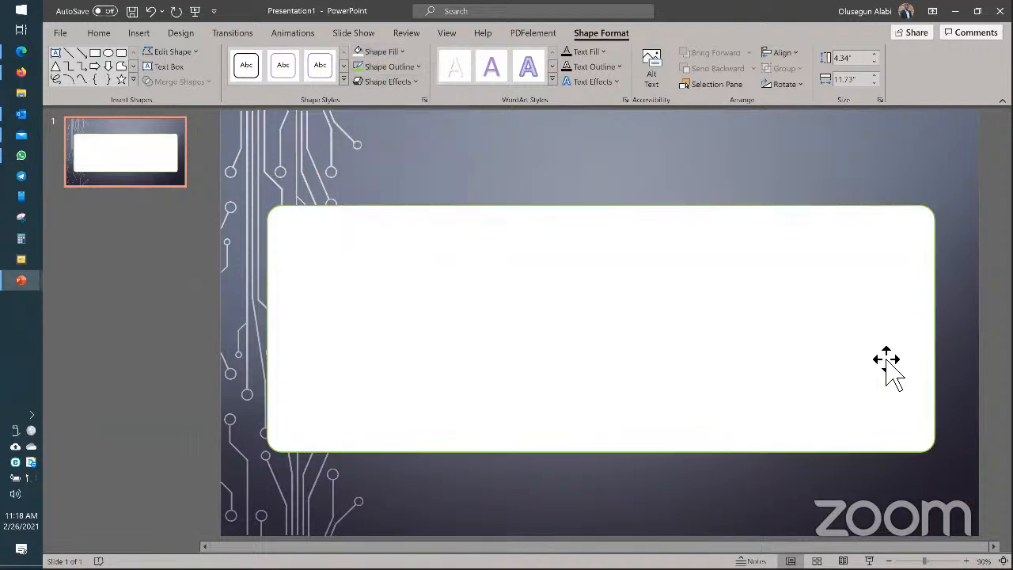
key("Escape")
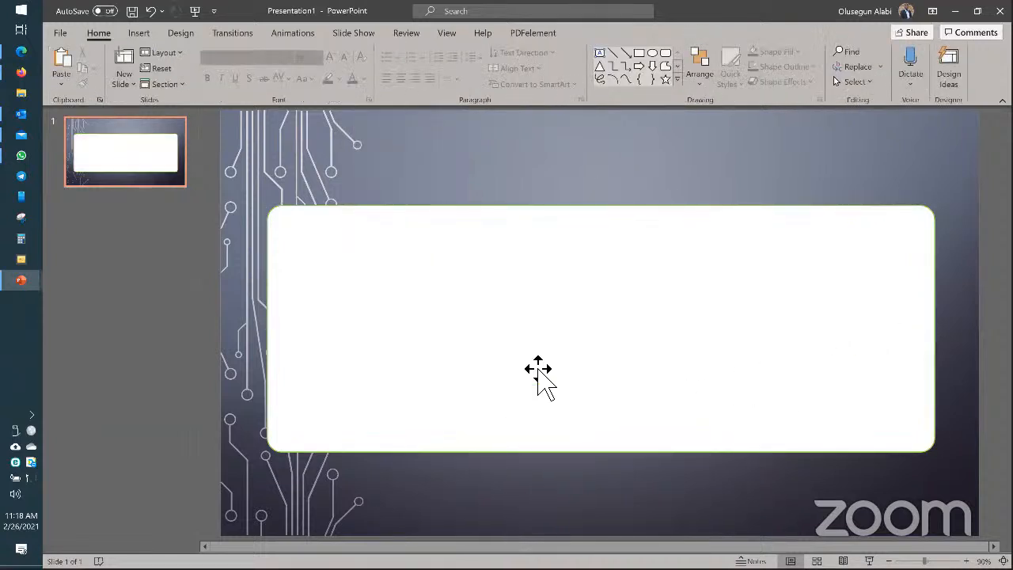
left_click(539, 369)
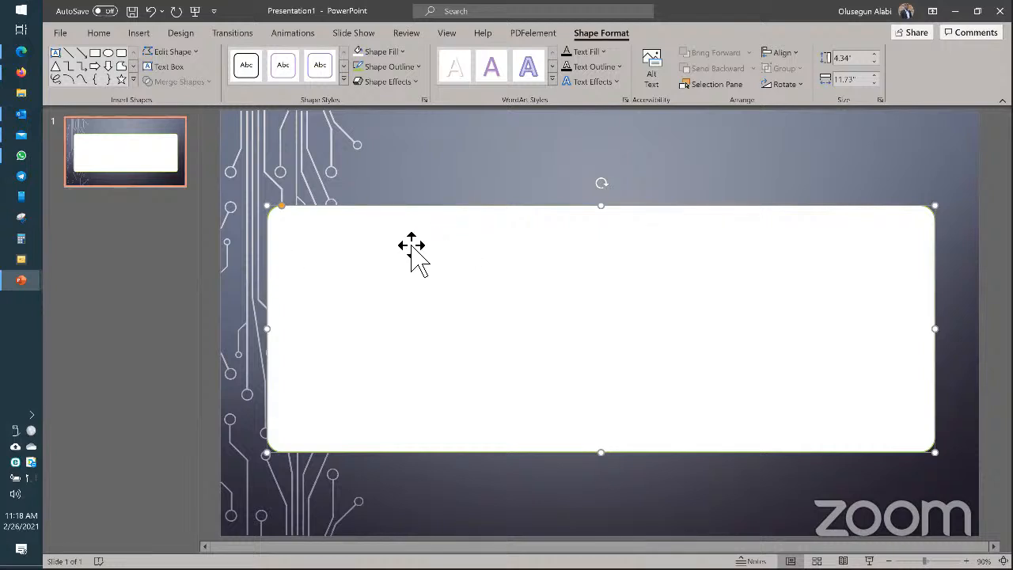
Following the KDHTS-Training-Outlines title slide, paste the portrait photo and place it inside the white rectangle's right end, about 3.14" high and 3.07" wide
key("alt+Tab")
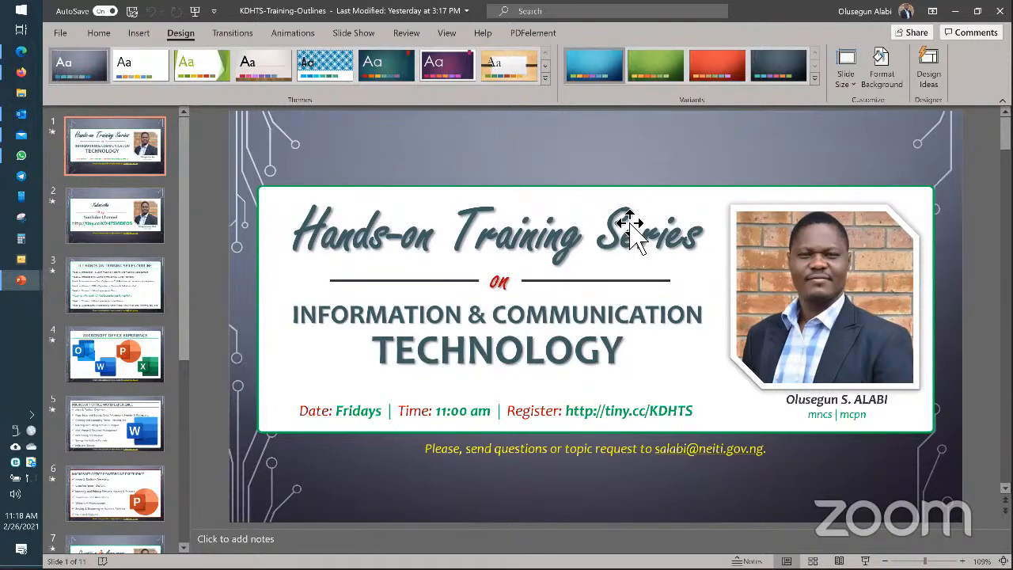
key("alt+Tab")
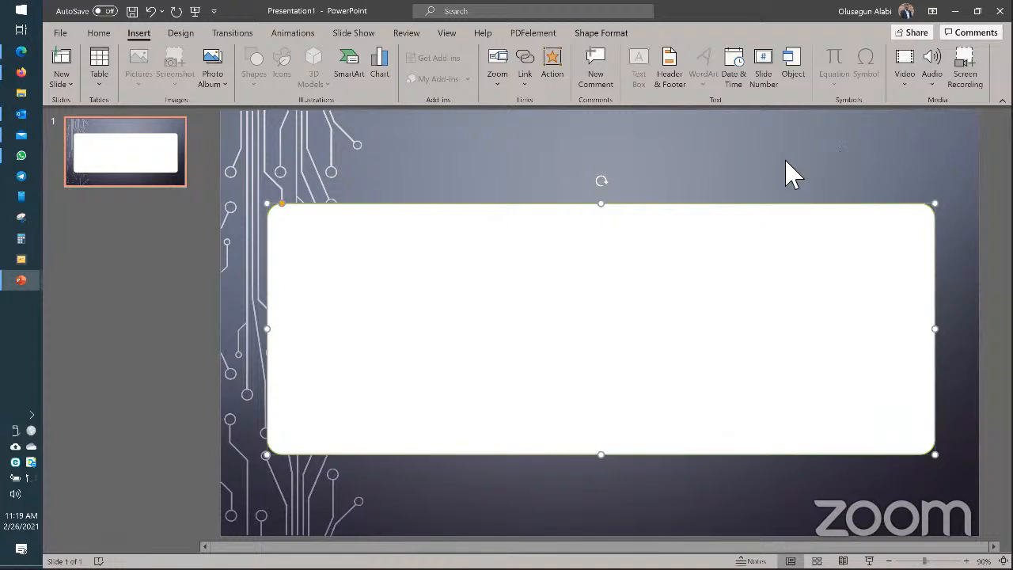
key("ctrl+v")
left_click_drag(751, 140, 618, 259)
left_click_drag(565, 346, 846, 333)
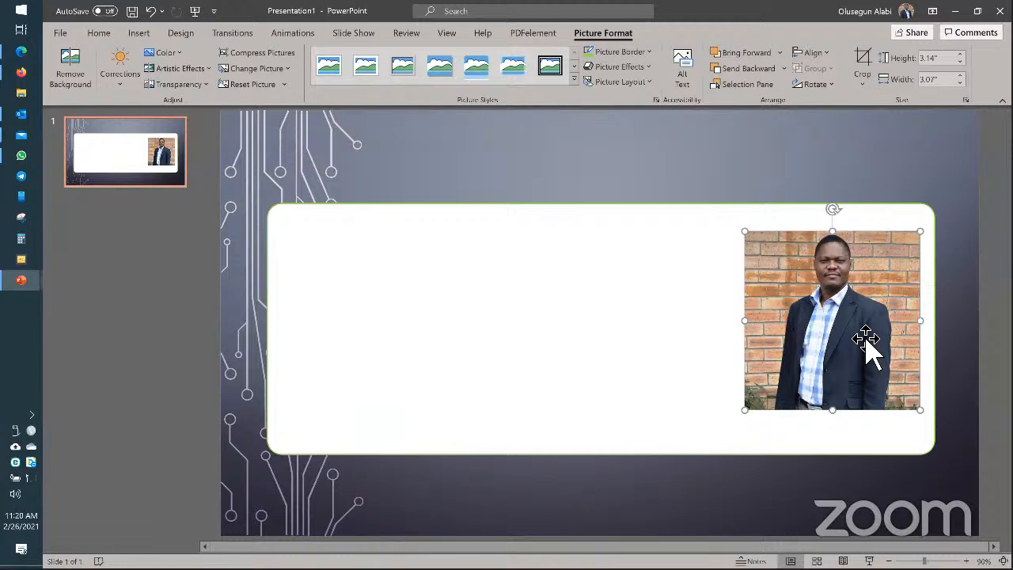
left_click(748, 167)
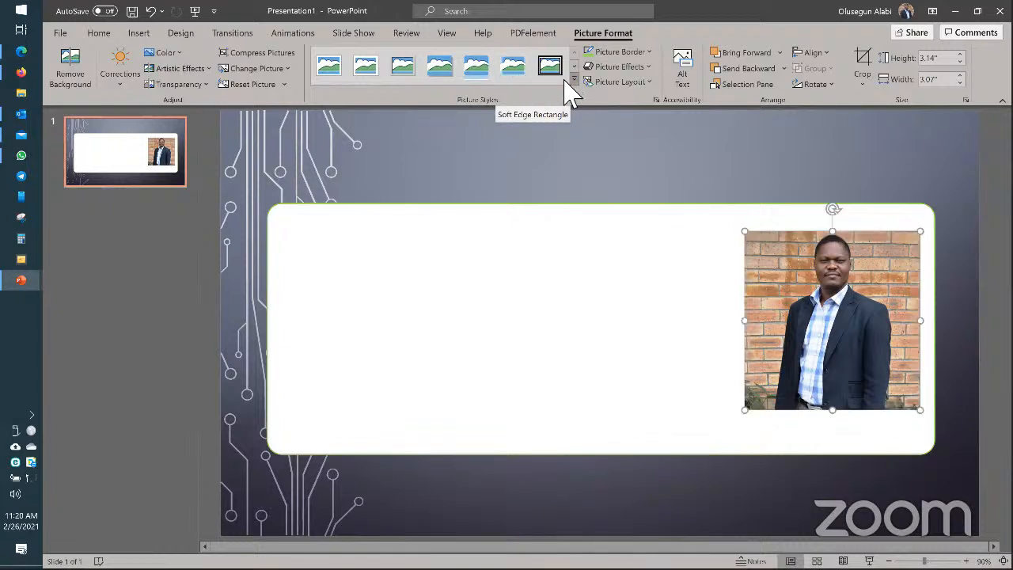
Apply the white-framed picture style with rounded diagonal corners to the portrait and stretch it to about 3.38" high
left_click(551, 69)
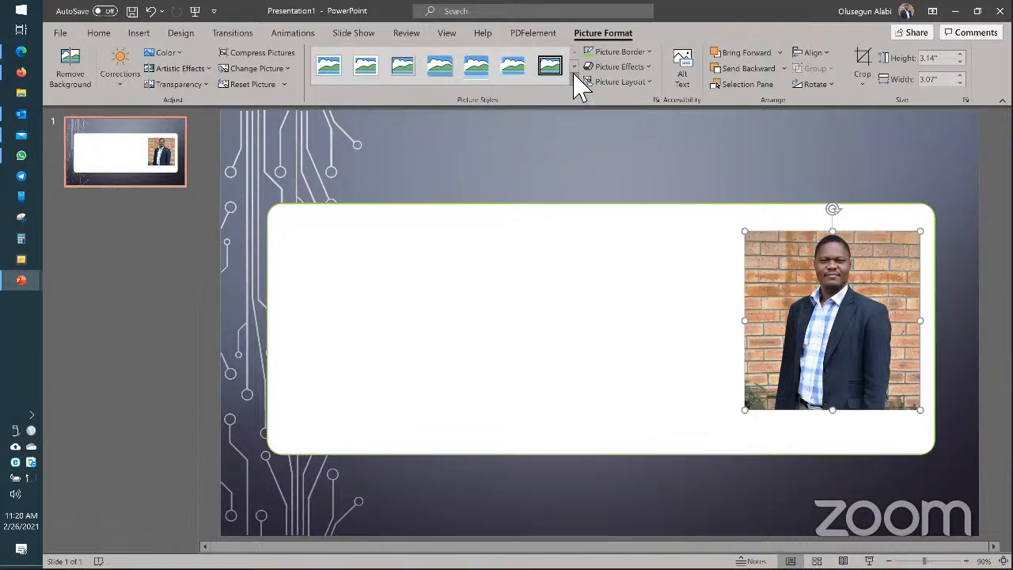
left_click(575, 76)
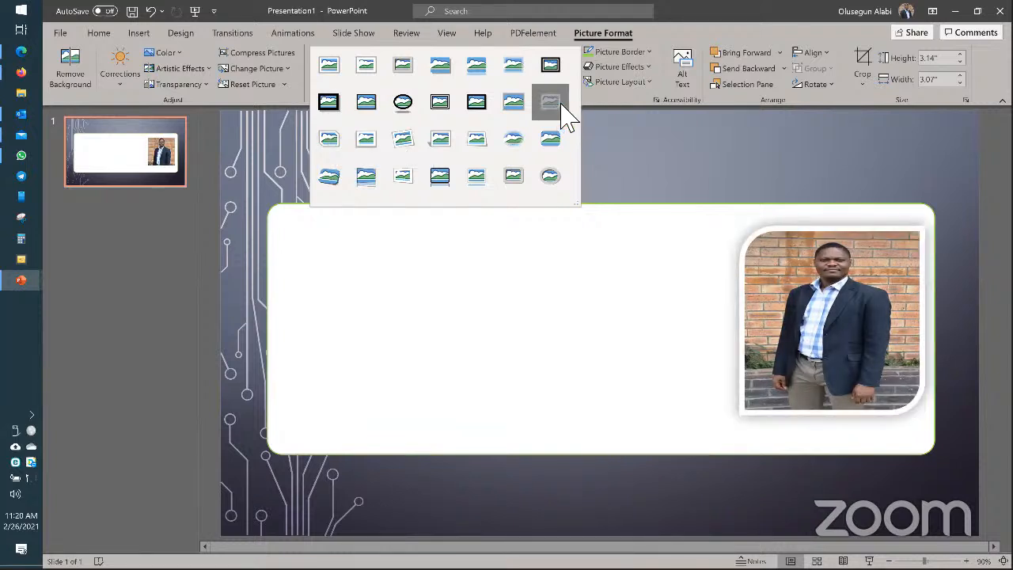
left_click(837, 434)
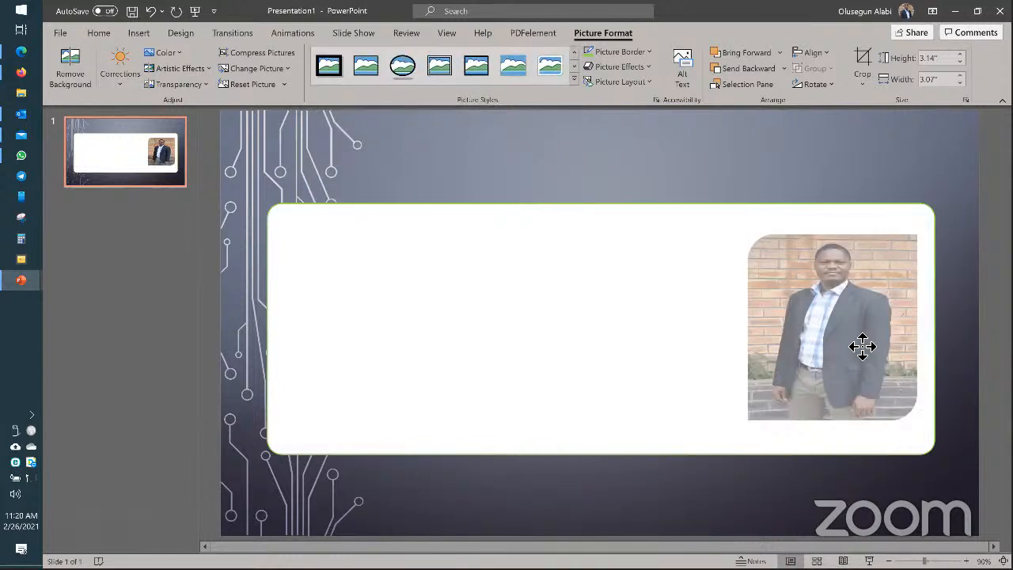
Move the portrait slightly up so it sits near the white panel's upper edge
left_click_drag(871, 351, 871, 343)
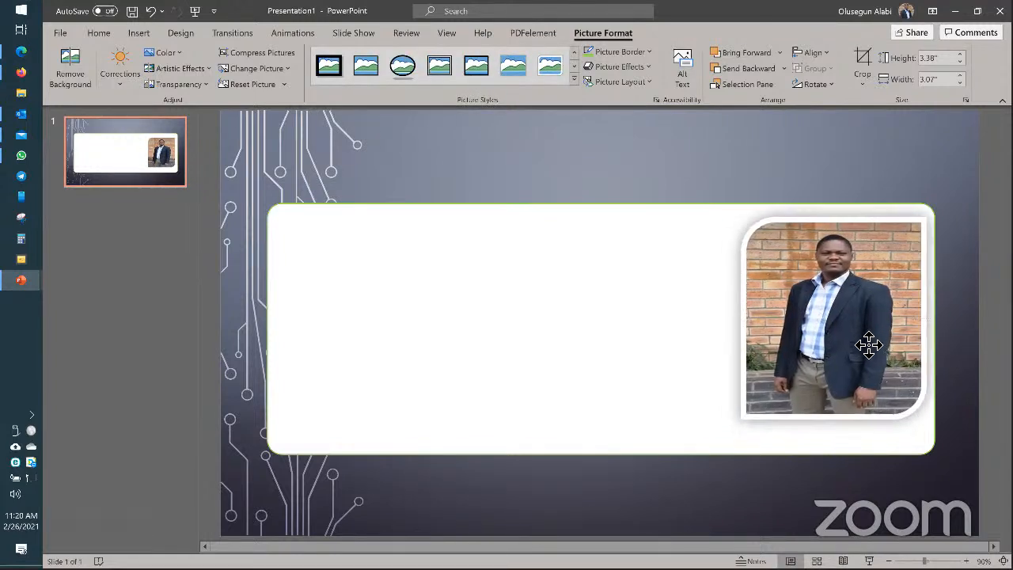
left_click(741, 418)
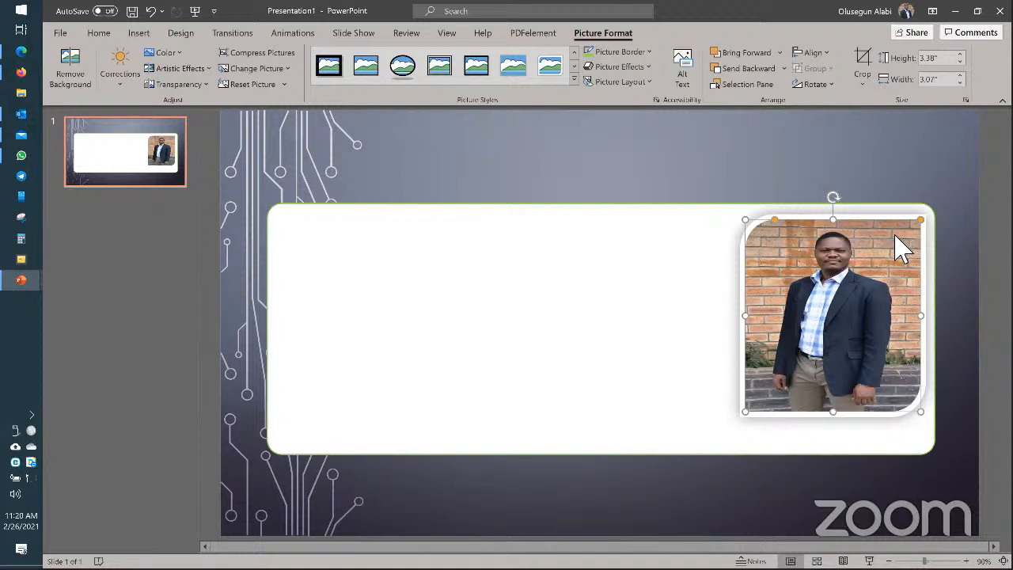
key("Escape")
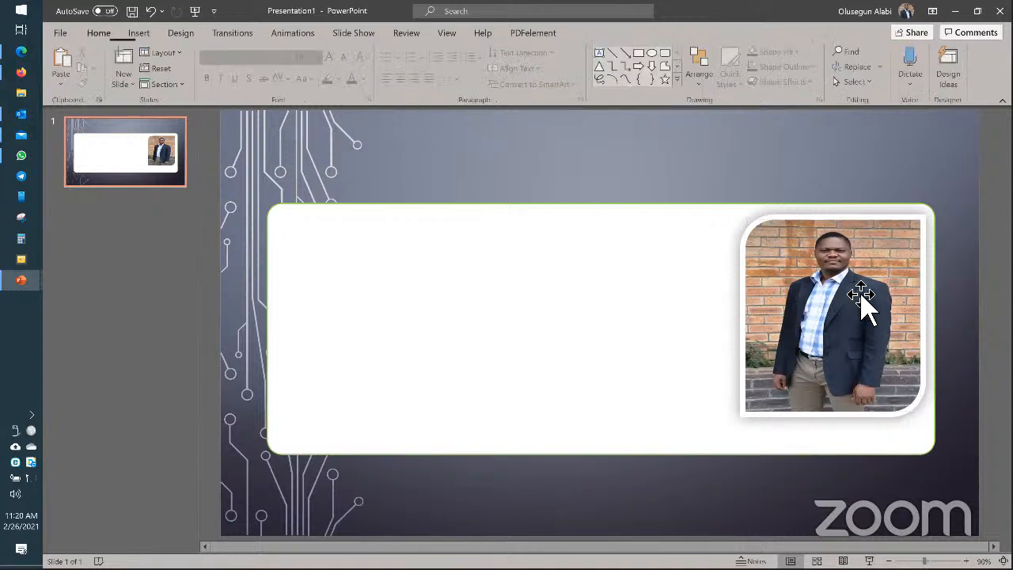
left_click(815, 307)
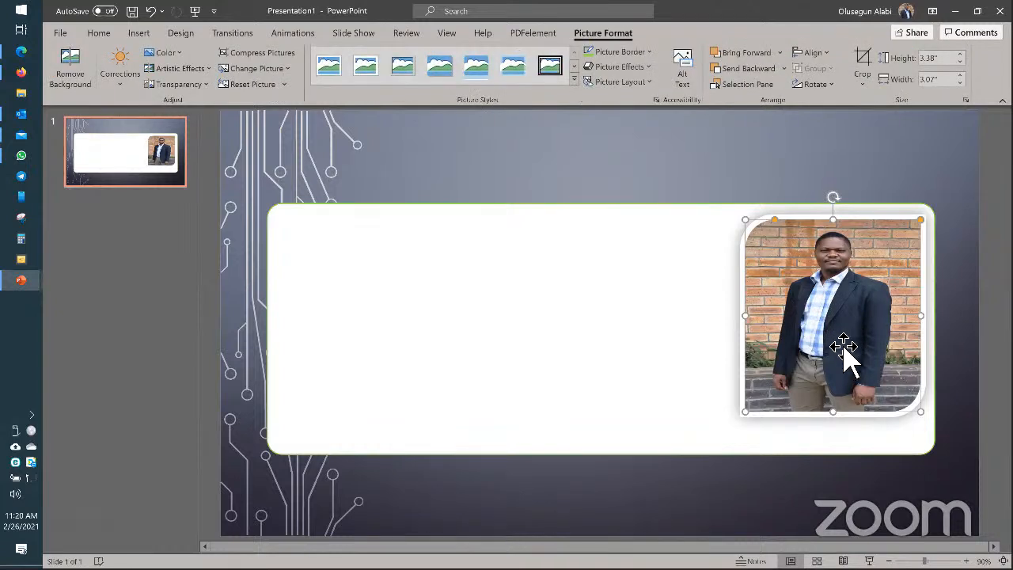
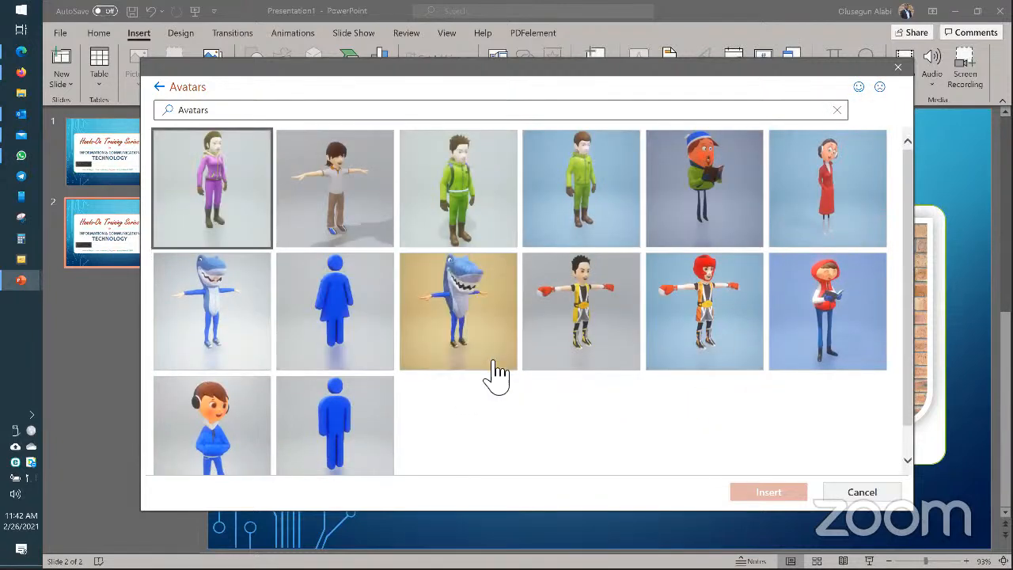
Insert the purple-suited 3D avatar on slide 2 and rotate it into a side view facing right
left_click(244, 204)
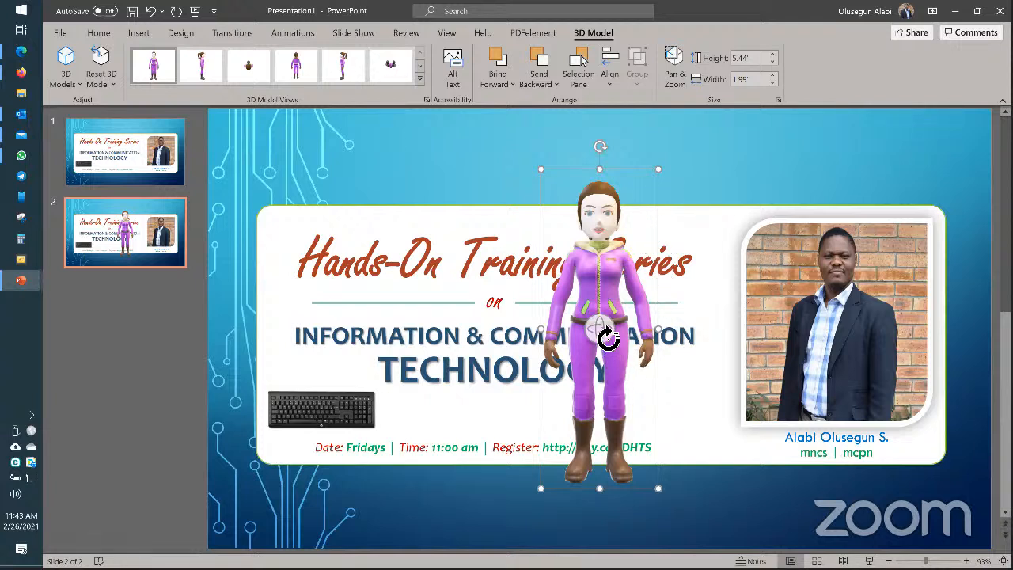
left_click_drag(608, 339, 896, 366)
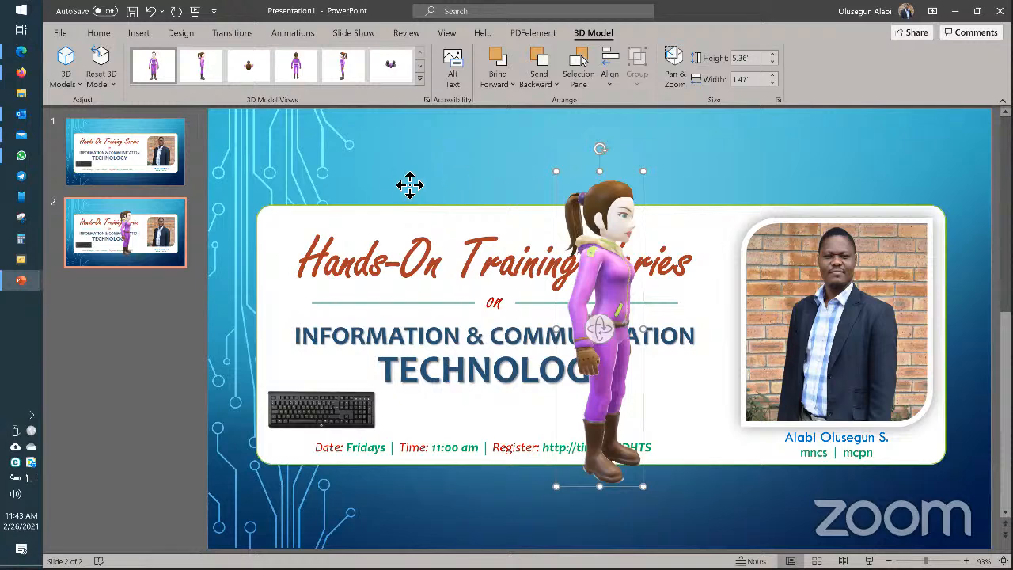
Move the avatar to the left end of the white panel and shrink it to about 3.84" high
left_click_drag(409, 185, 388, 177)
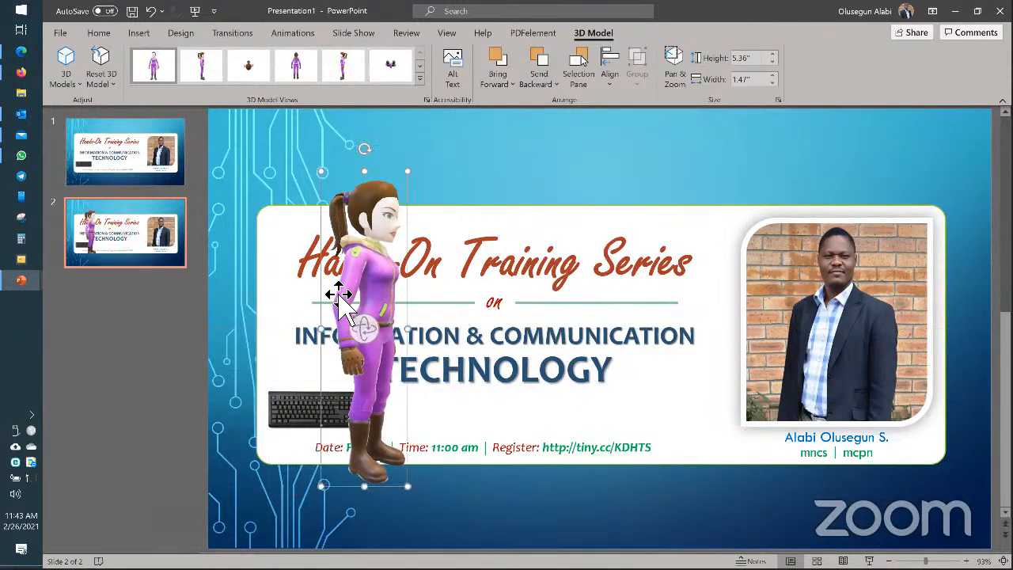
left_click_drag(339, 218, 283, 214)
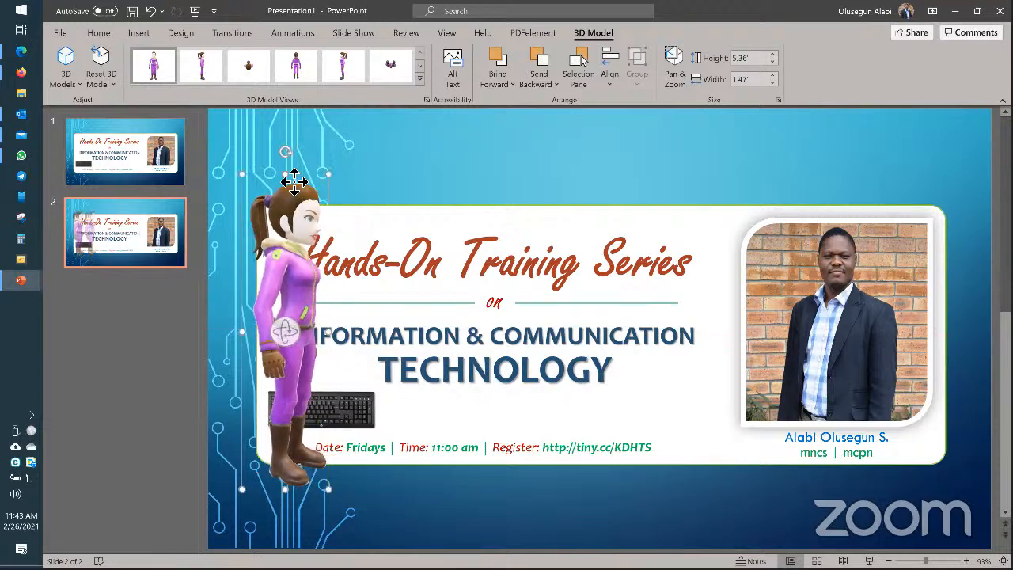
left_click_drag(328, 173, 309, 284)
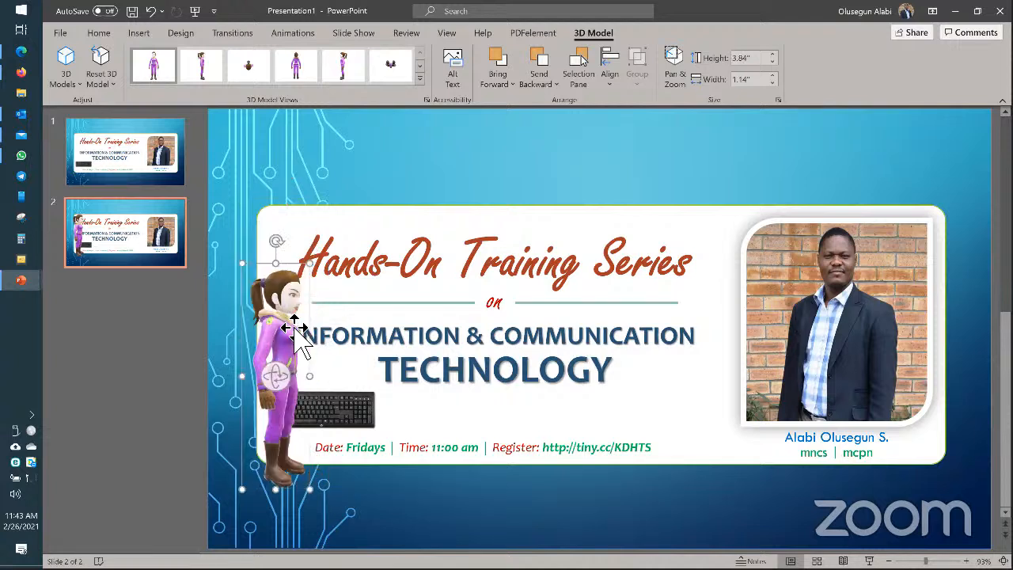
left_click_drag(292, 322, 293, 290)
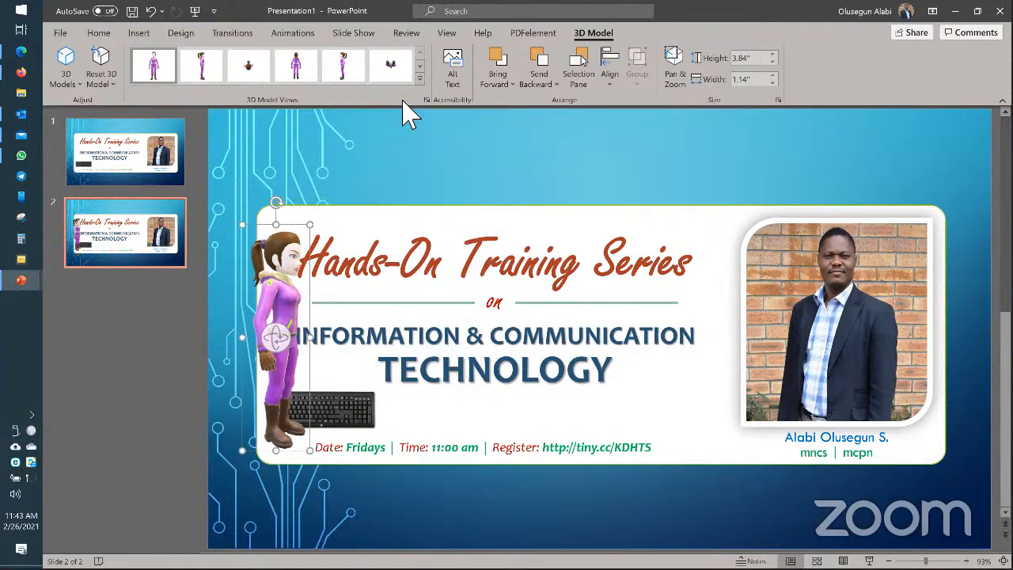
Try the preset back, left-facing, underside and front 3D views on the avatar
left_click(295, 75)
left_click(346, 73)
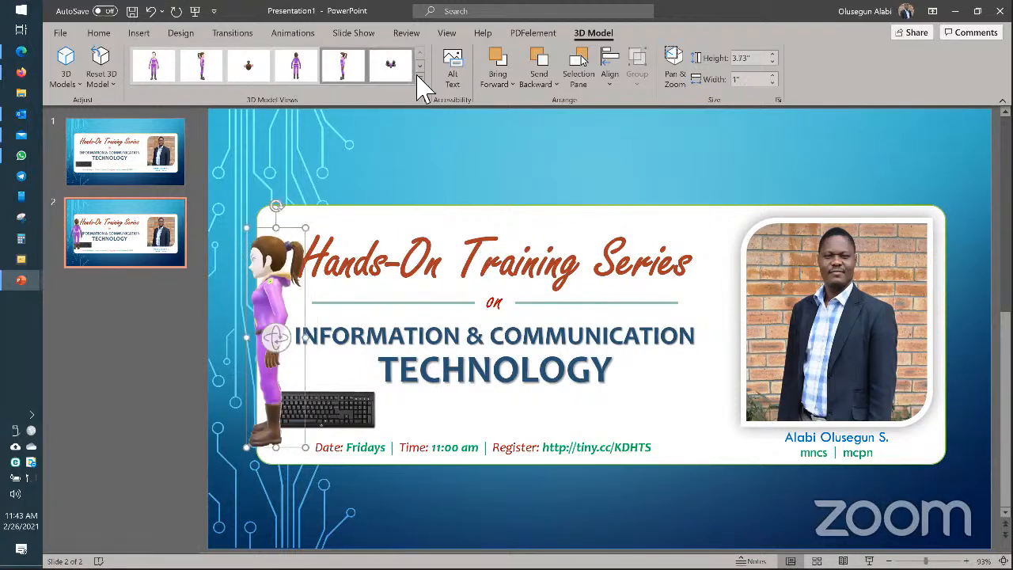
left_click(393, 84)
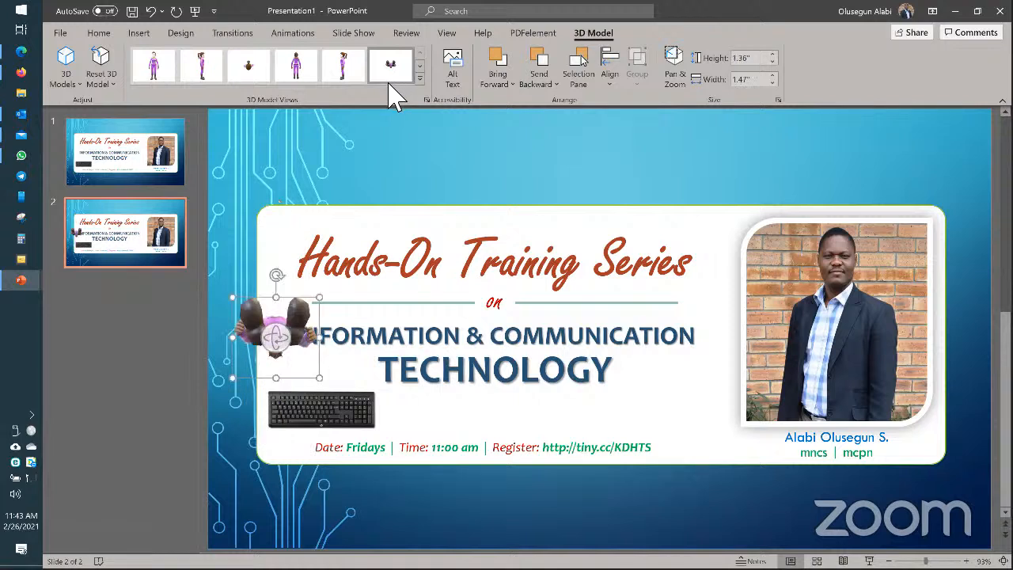
left_click(158, 70)
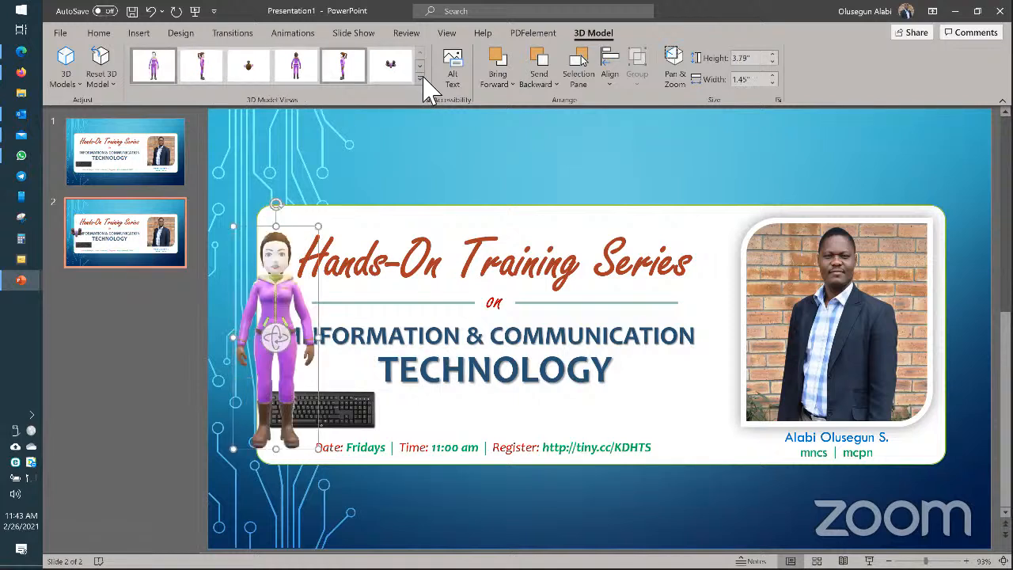
Set the avatar to the preset 3D view that shows it facing left, seen from slightly above
left_click(420, 78)
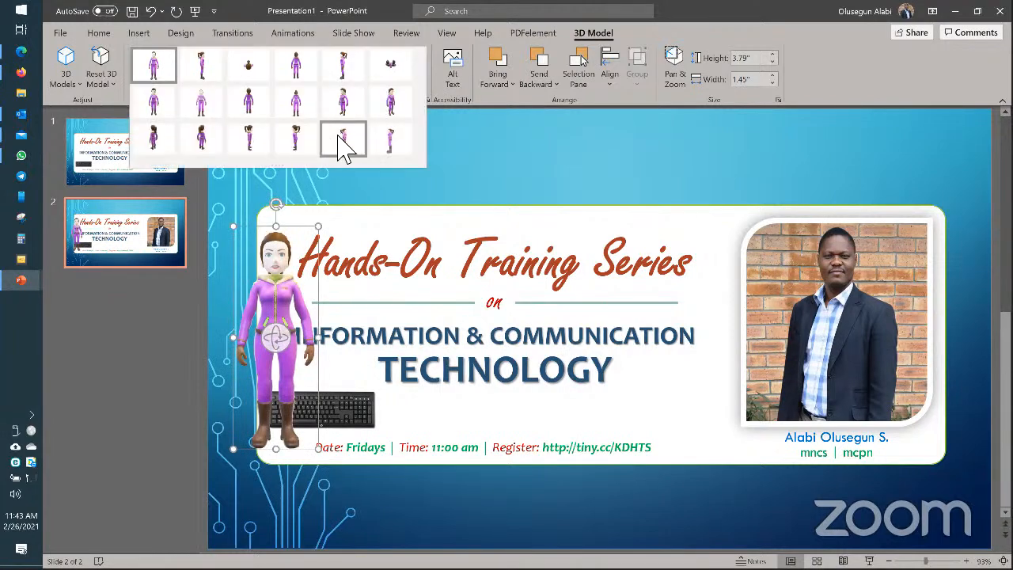
left_click(344, 139)
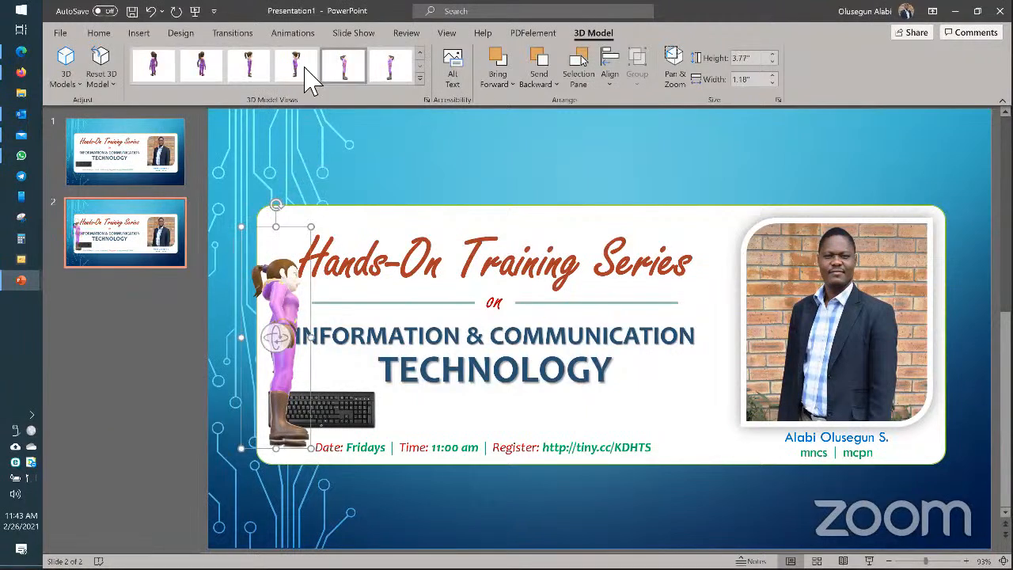
left_click(296, 65)
left_click_drag(295, 338, 282, 357)
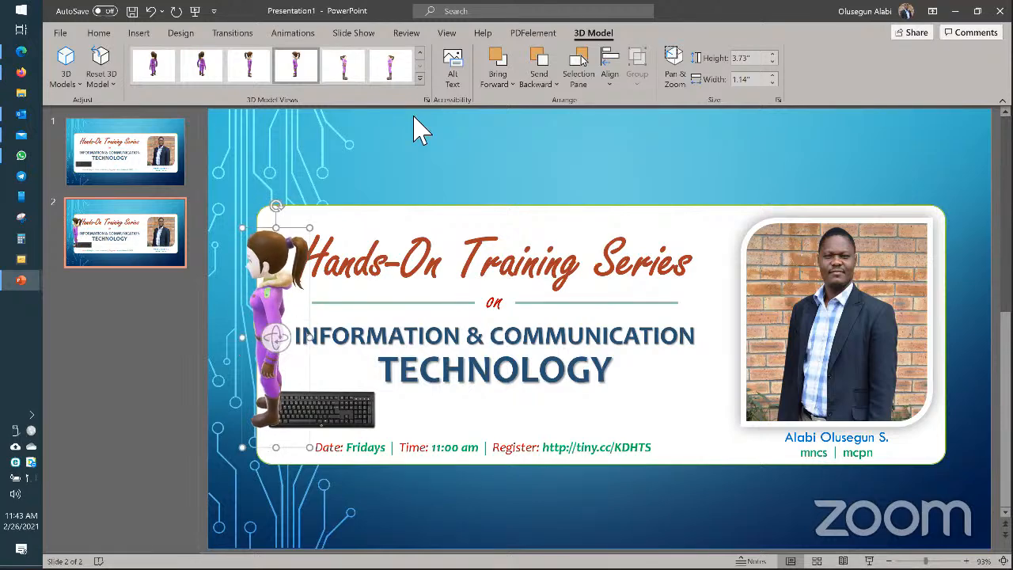
Insert a Circle Process SmartArt graphic on slide 2
left_click(138, 33)
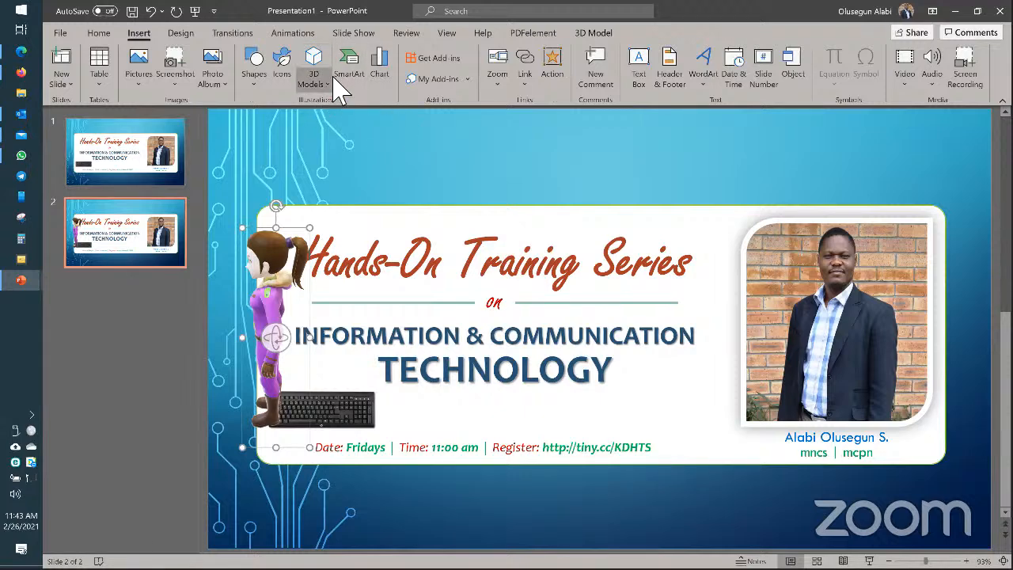
left_click(349, 77)
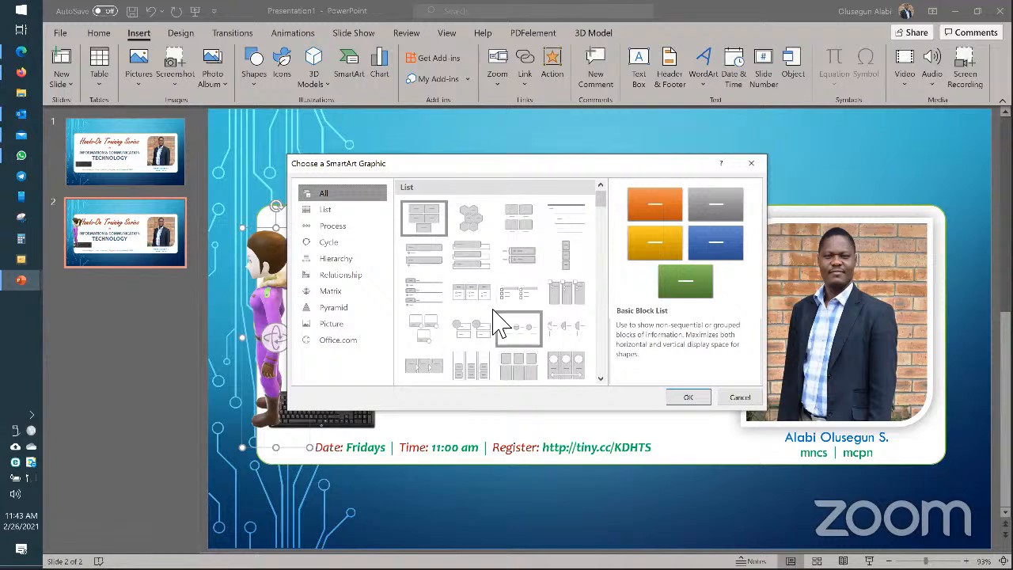
scroll(515, 353, "down", 3)
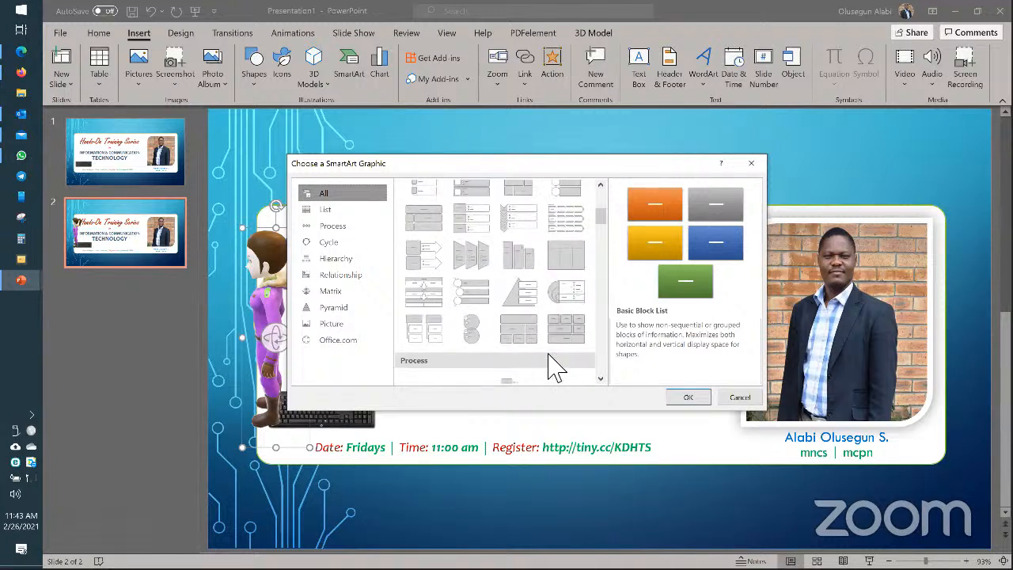
left_click(436, 301)
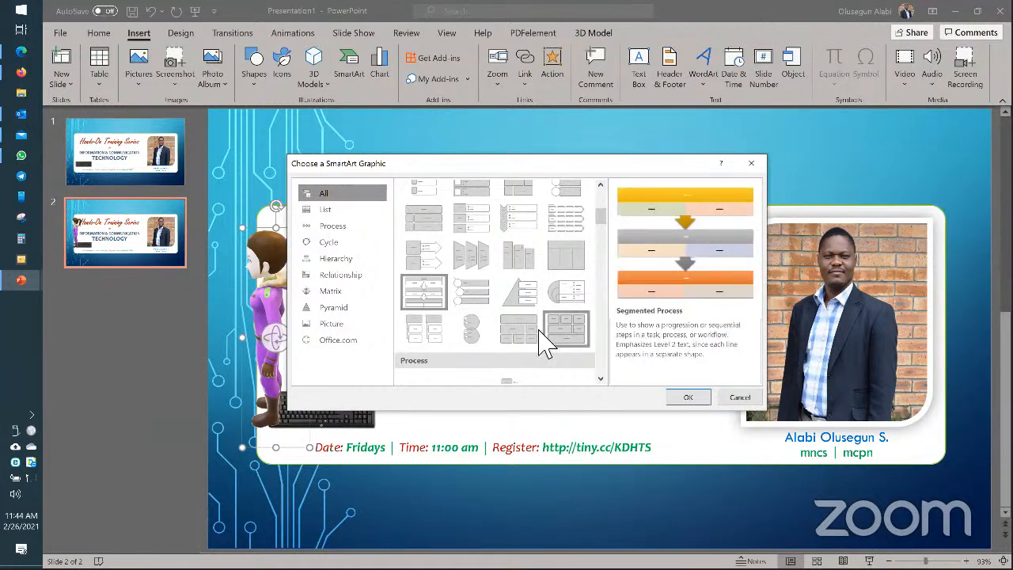
scroll(538, 337, "down", 3)
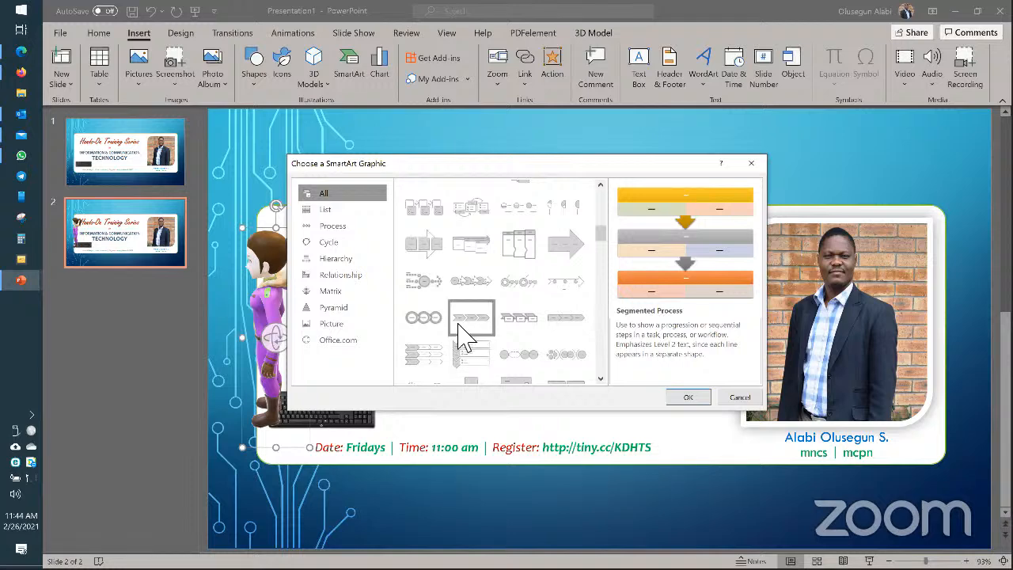
left_click(425, 320)
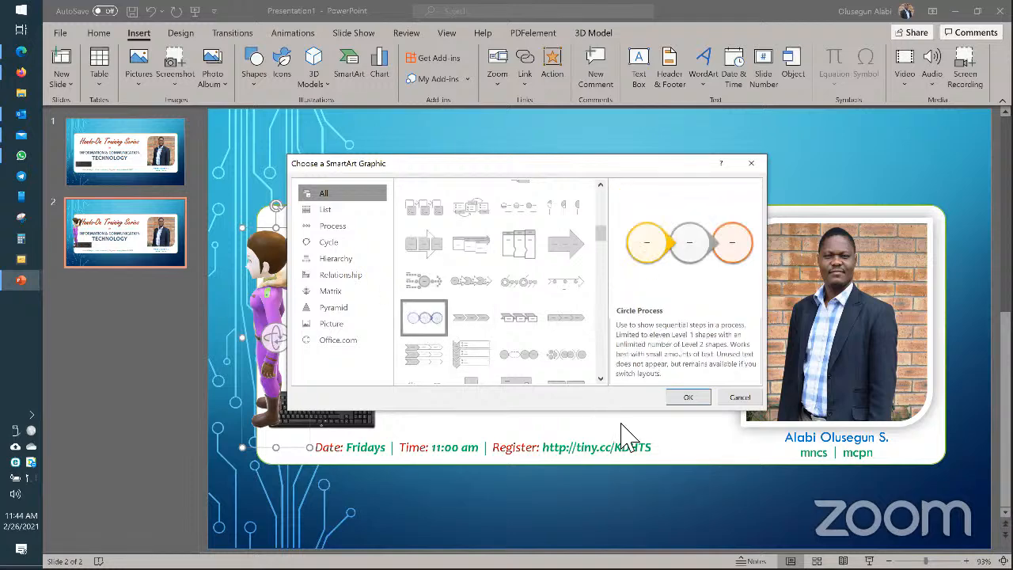
left_click(689, 399)
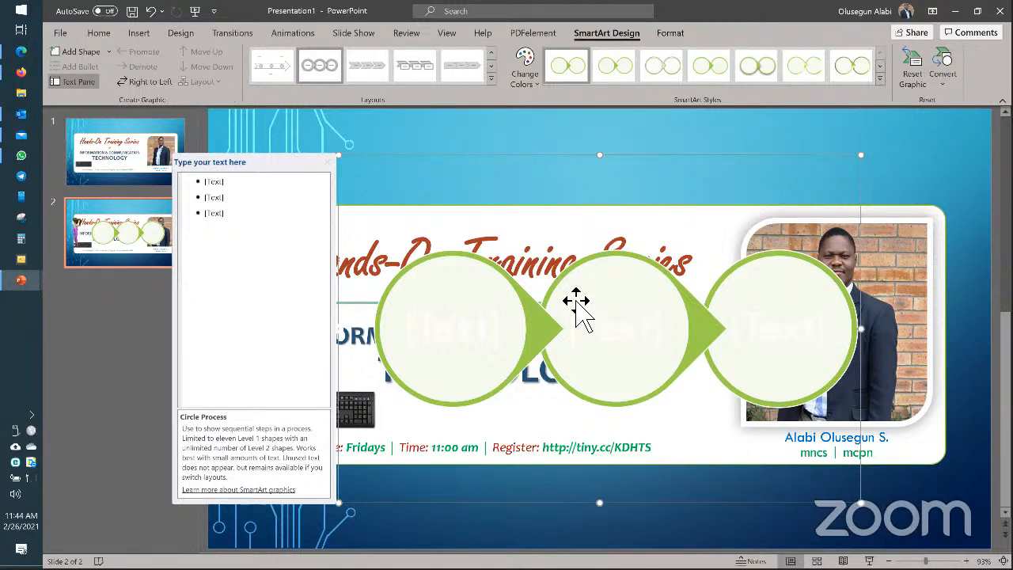
Delete every object on slide 2 except the avatar and the circle SmartArt graphic
left_click(525, 135)
key("ctrl+a")
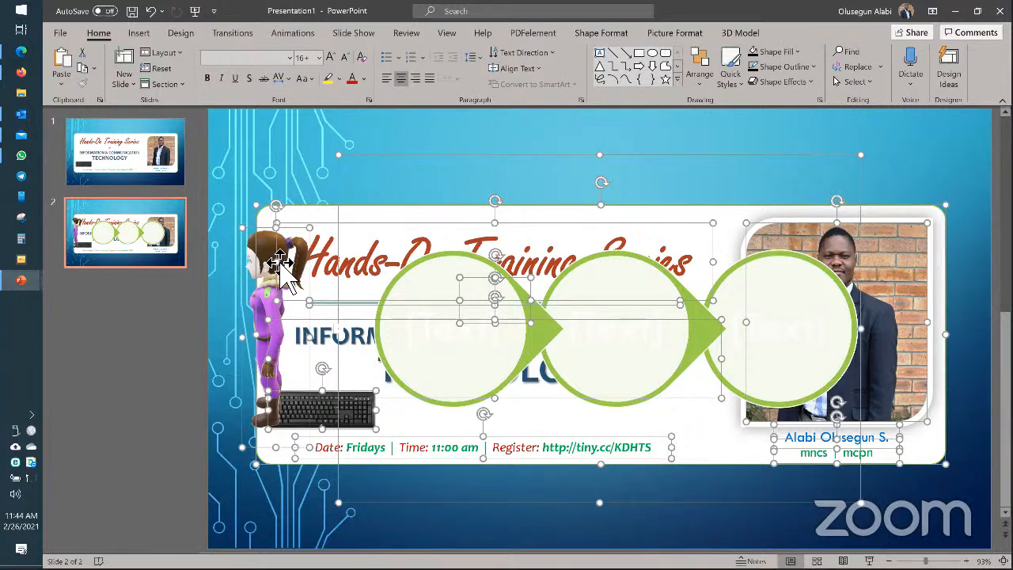
left_click(470, 156, "ctrl")
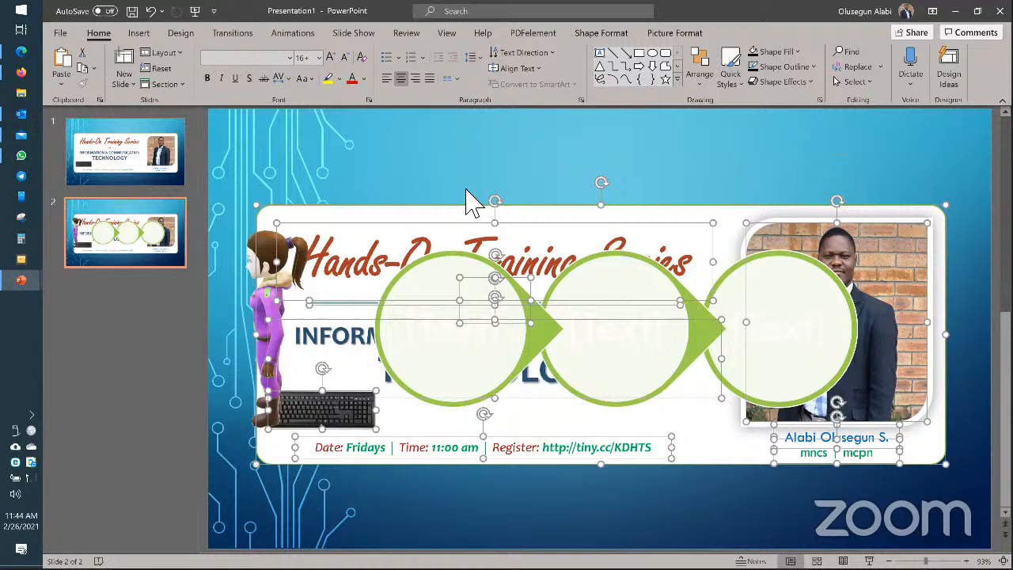
left_click(375, 417, "ctrl")
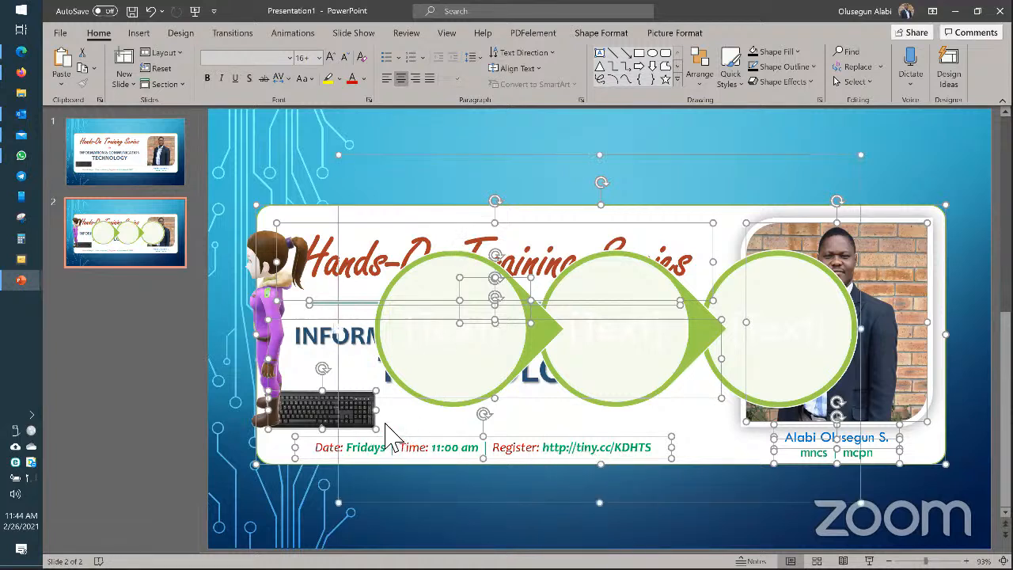
left_click(373, 432, "ctrl")
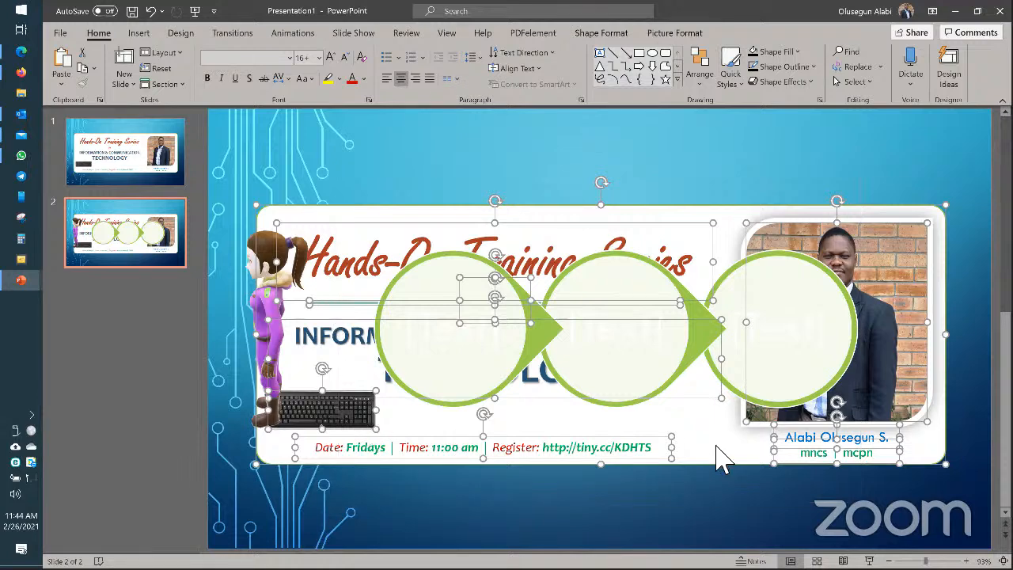
key("Delete")
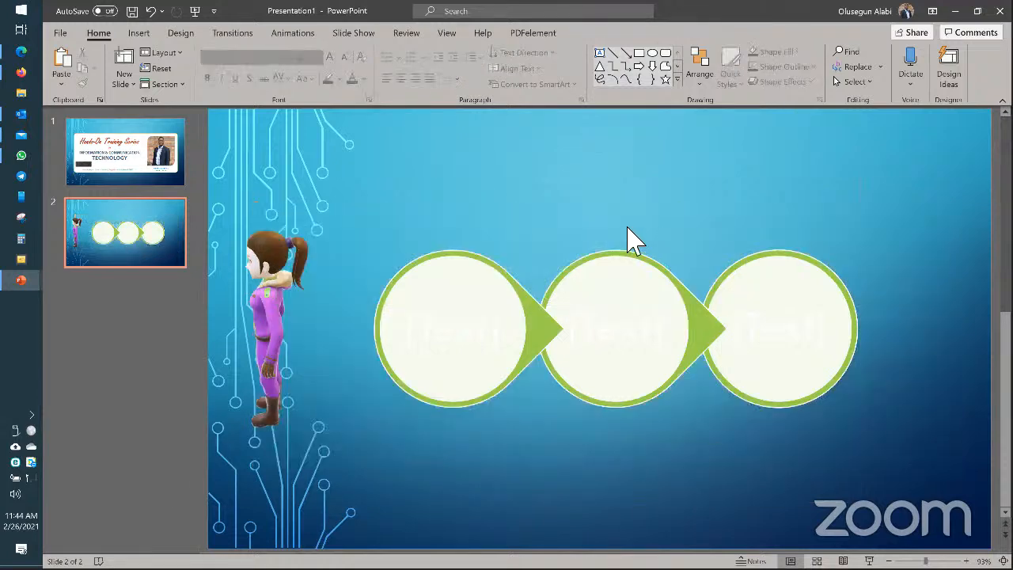
Move the avatar to the right edge of slide 2, beside the last SmartArt circle
left_click(428, 261)
key("Escape")
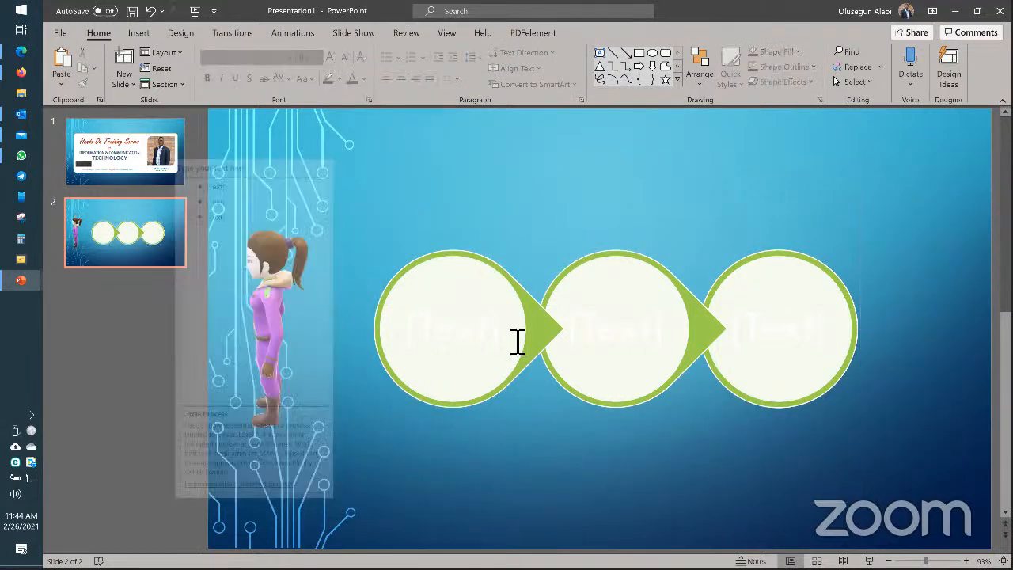
left_click(285, 296)
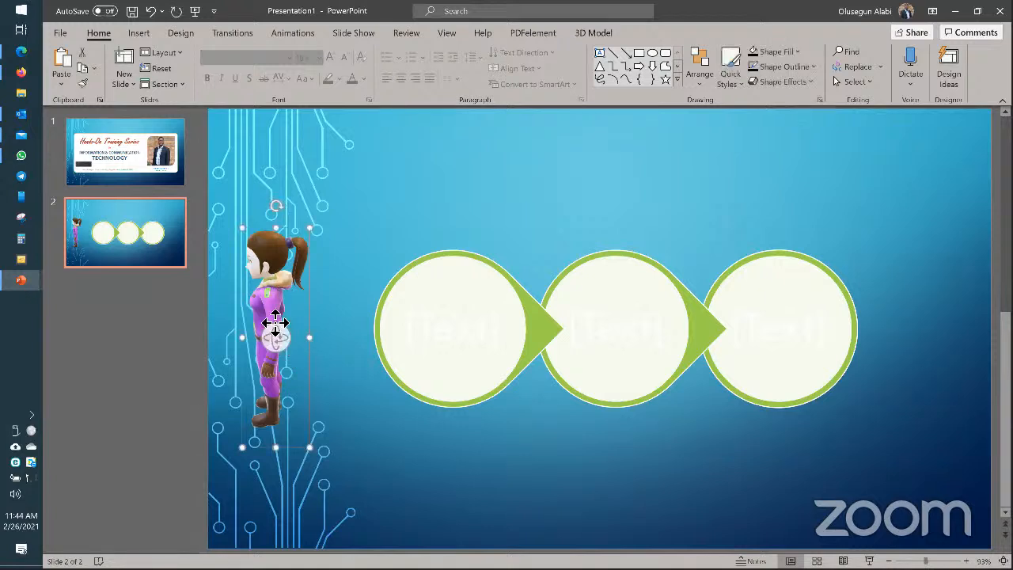
left_click_drag(275, 323, 948, 306)
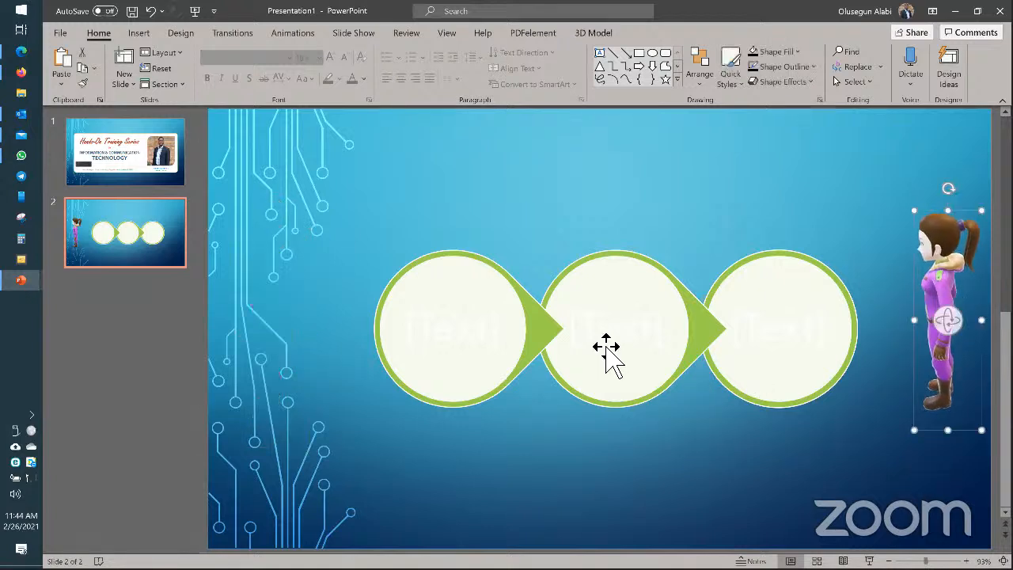
Label the three SmartArt circles Orange, Banana and Apple in order
left_click(463, 333)
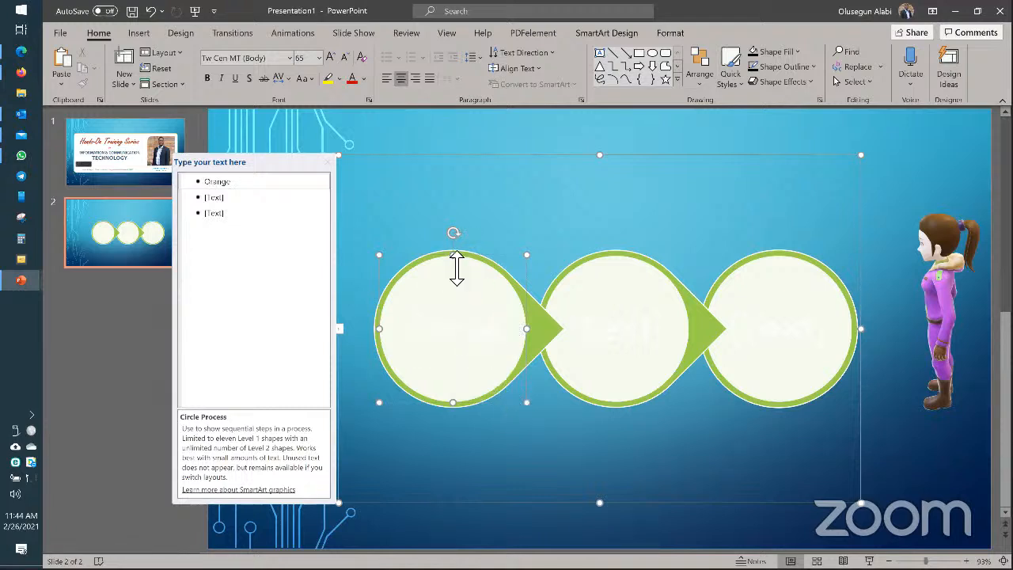
left_click(614, 346)
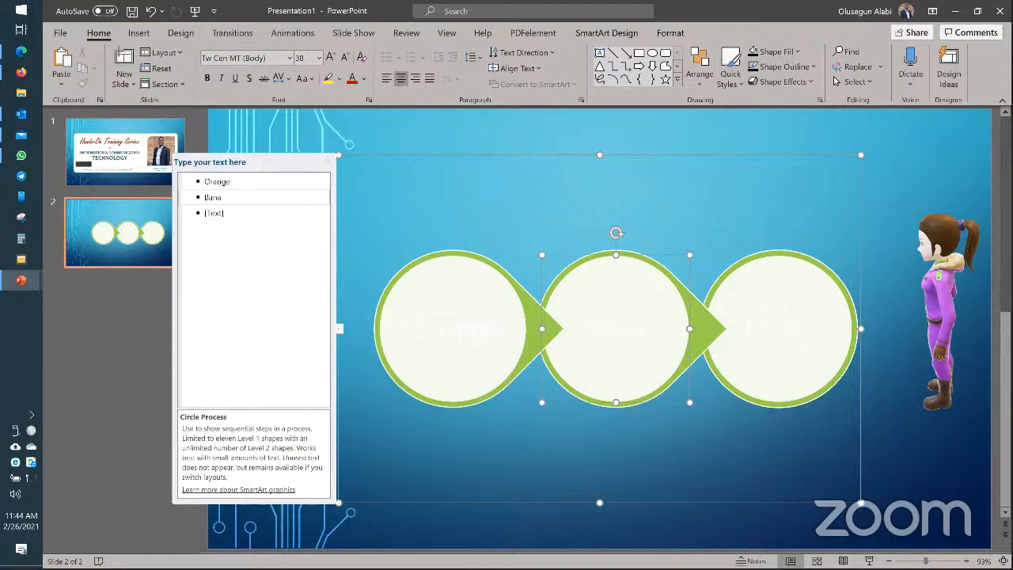
left_click(773, 336)
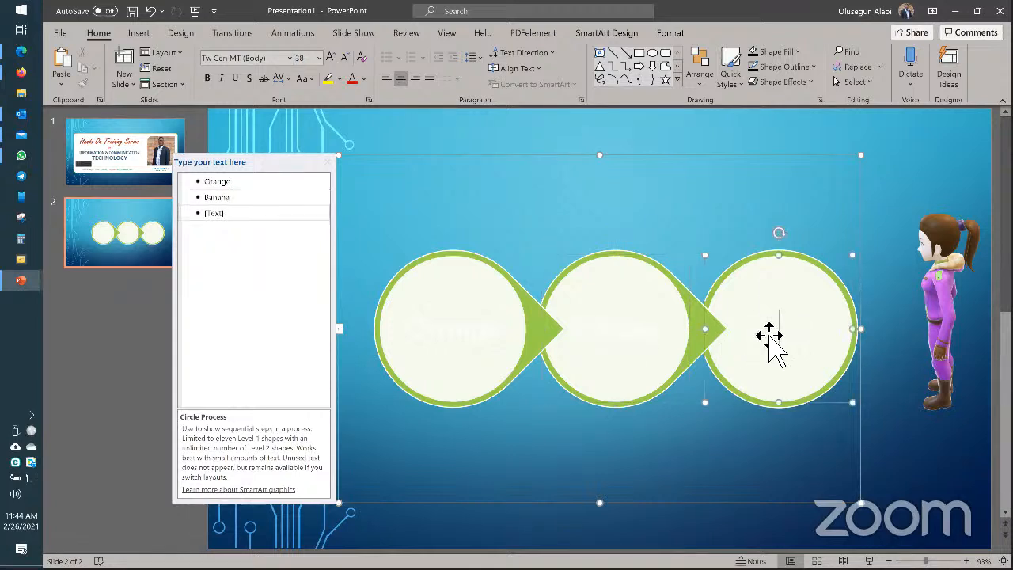
type("Apple")
Set the font color of all text in the SmartArt graphic to the standard Green
left_click(490, 166)
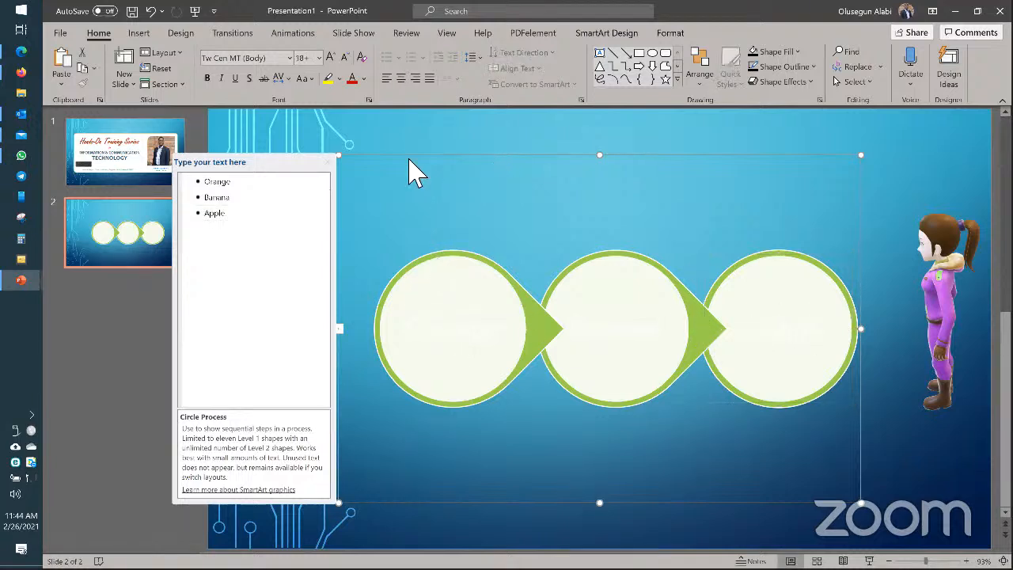
left_click(364, 79)
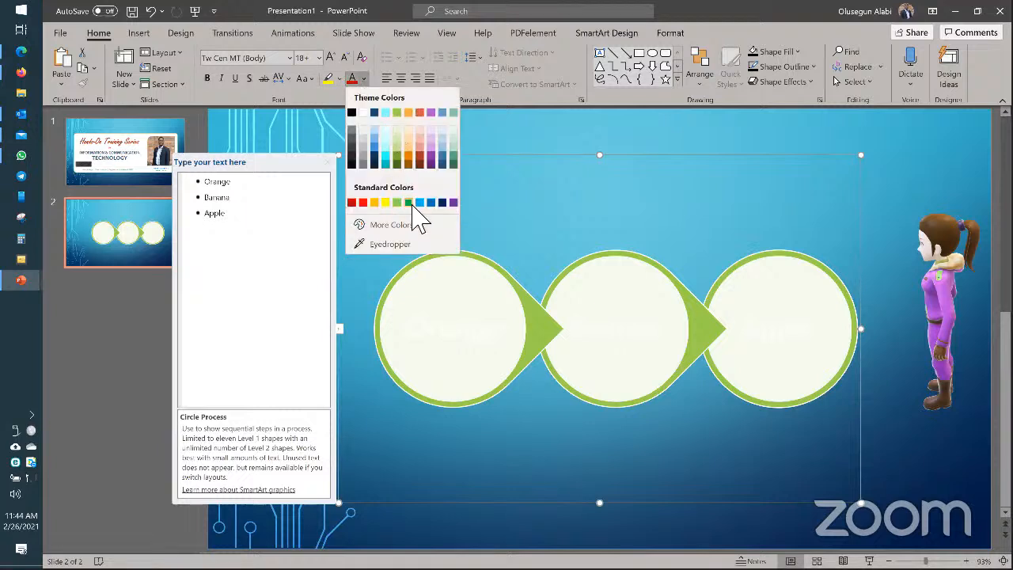
left_click(408, 203)
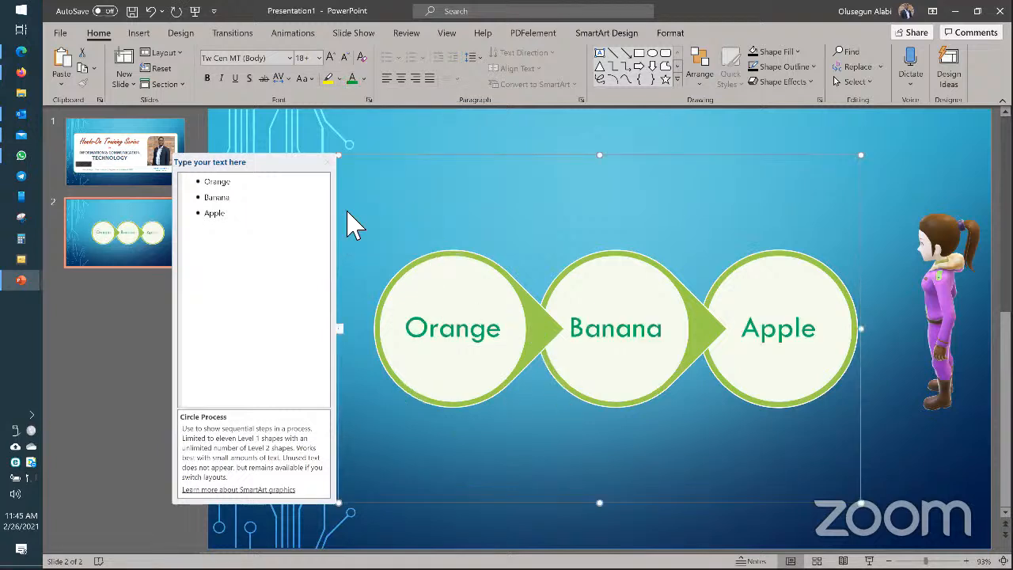
left_click(339, 145)
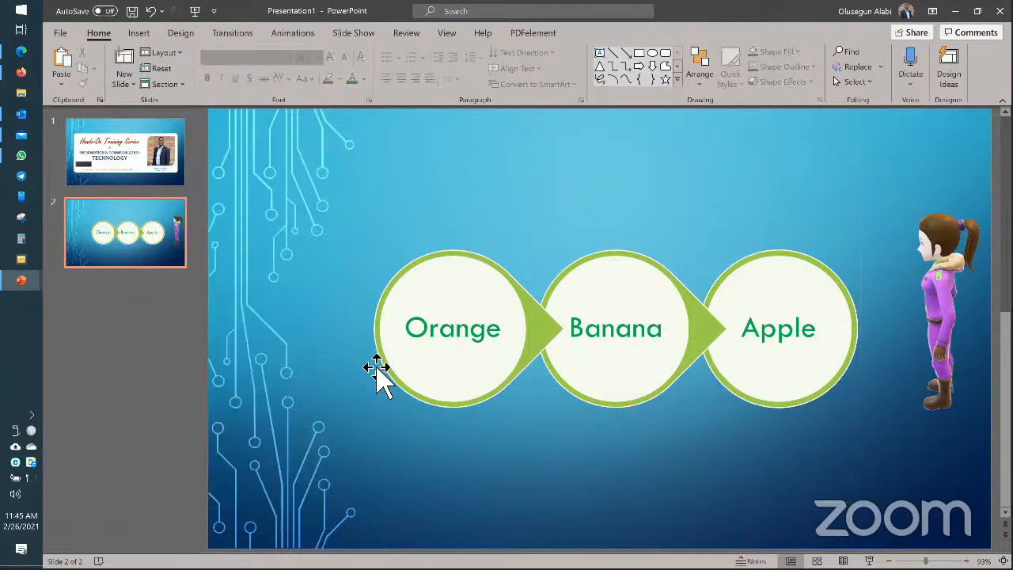
Move the SmartArt graphic left across slide 2, widening the gap between the Apple circle and the avatar
left_click(712, 285)
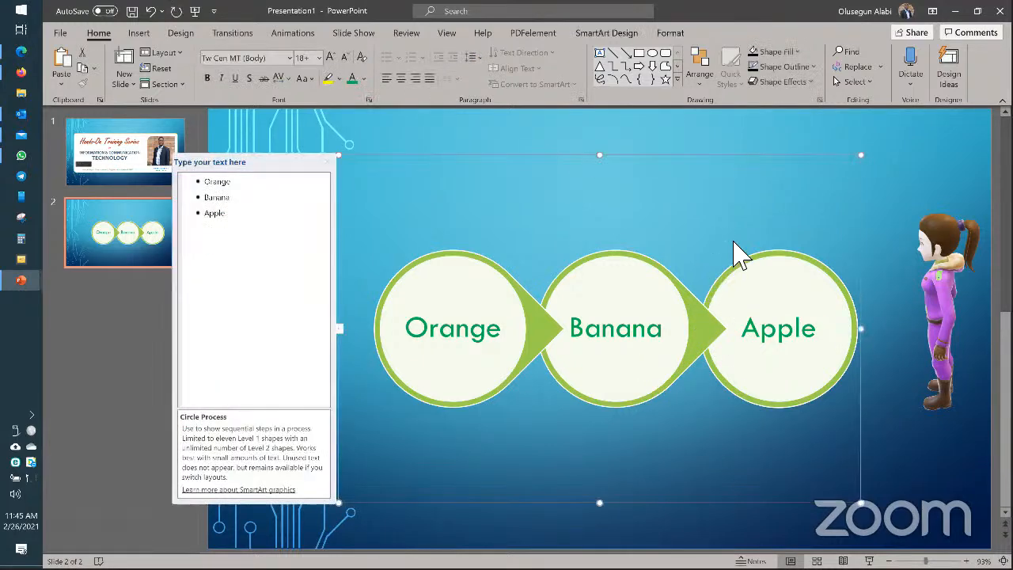
left_click_drag(644, 161, 642, 165)
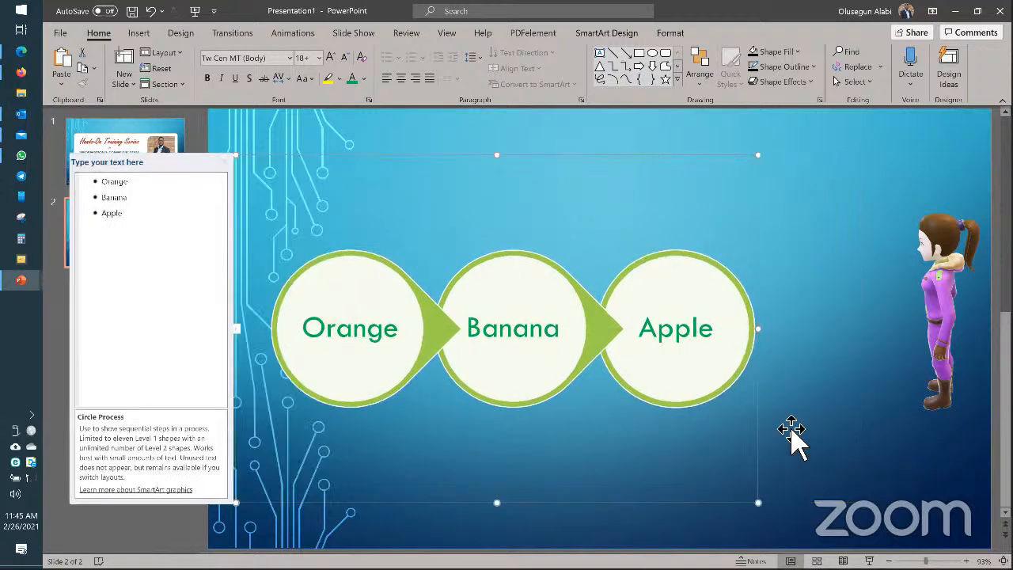
left_click(807, 408)
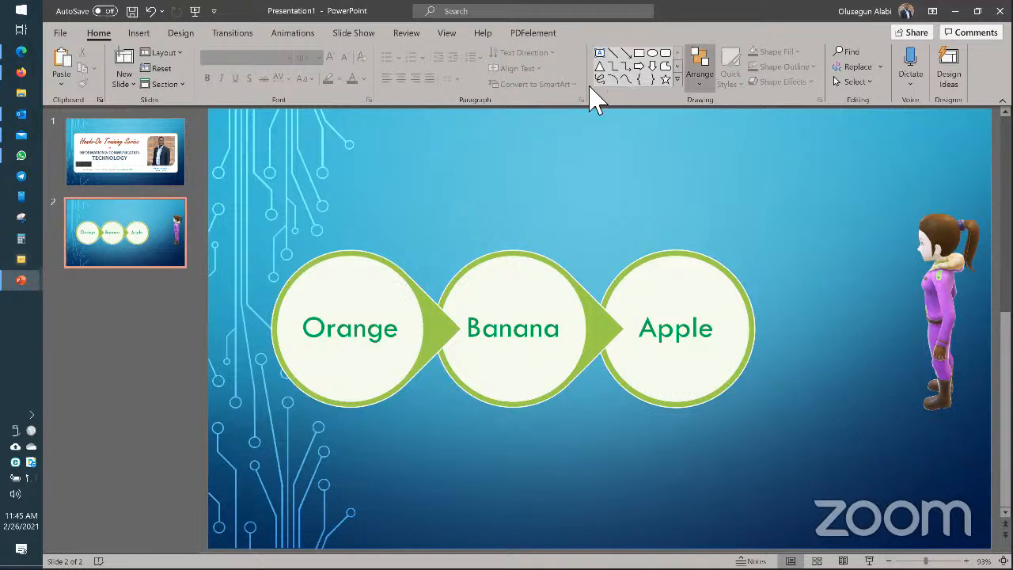
Insert a text box above the SmartArt circles on slide 2 with the text "TYPES OF"
left_click(139, 33)
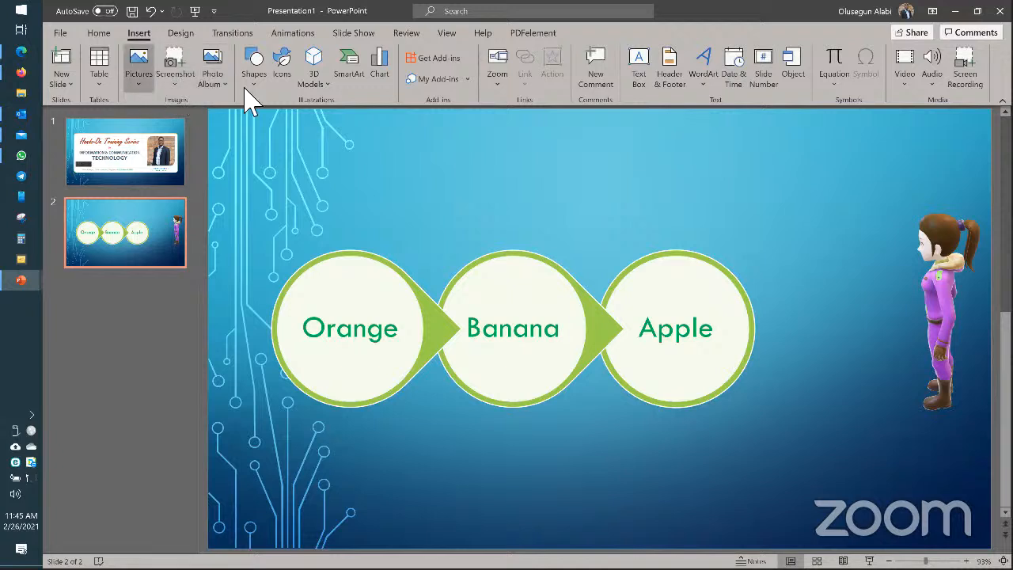
left_click(638, 72)
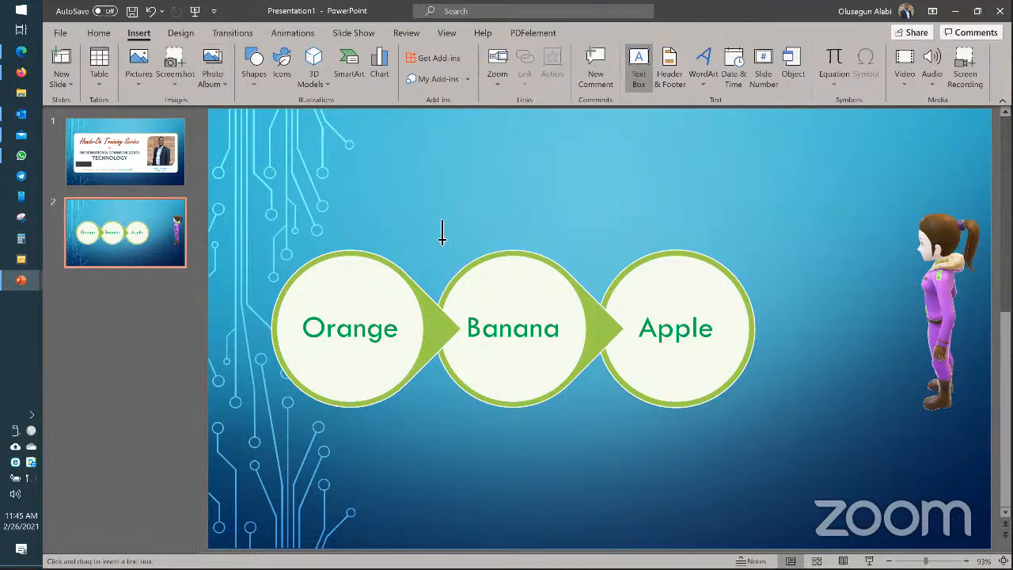
left_click(382, 182)
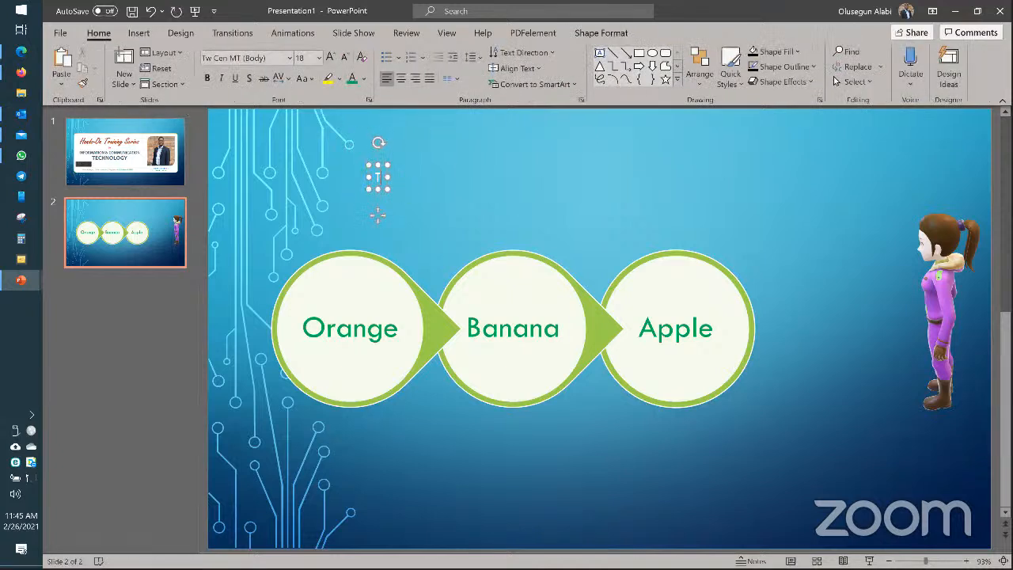
type("TYPES OF")
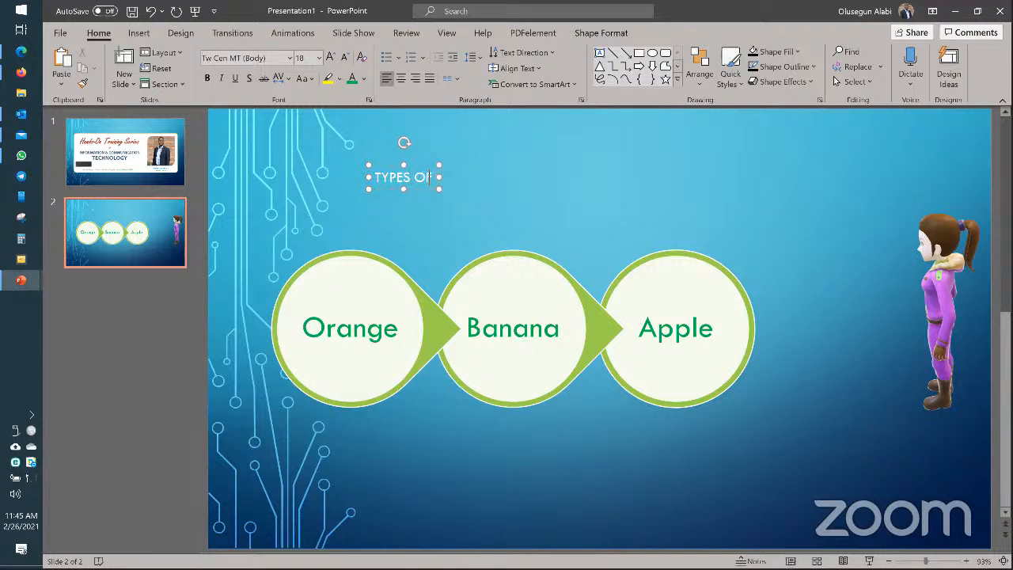
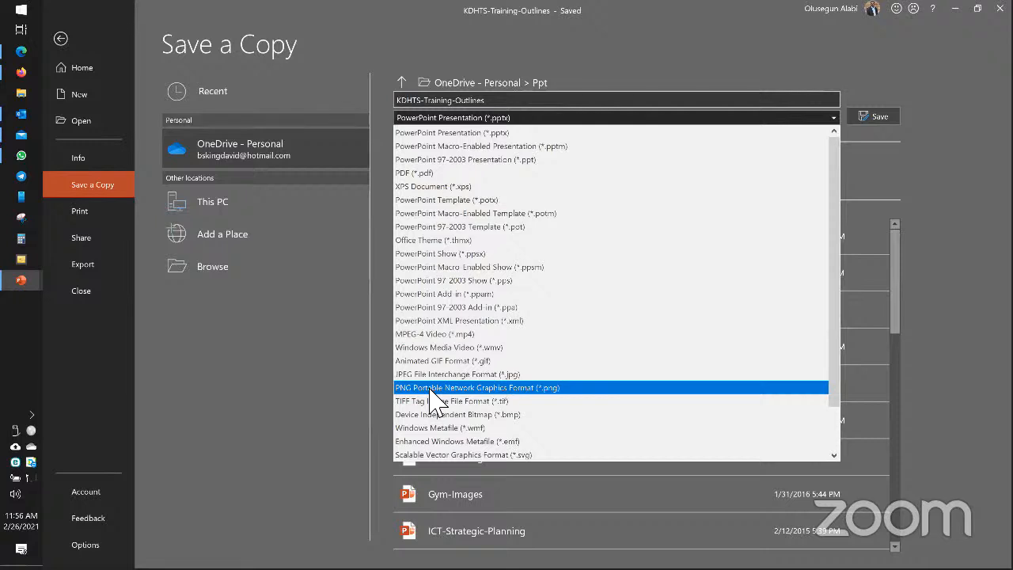
left_click(91, 189)
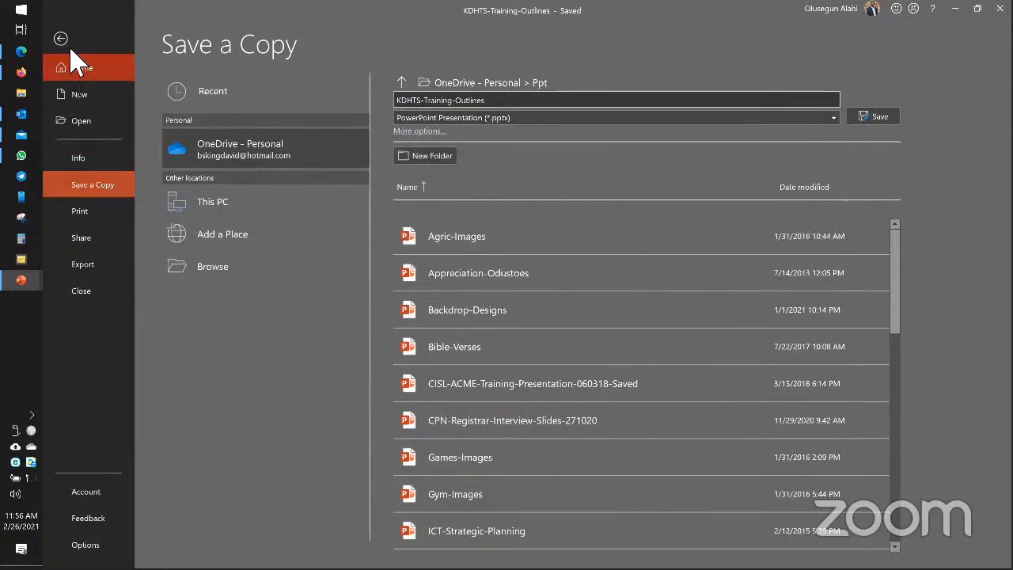
key("Escape")
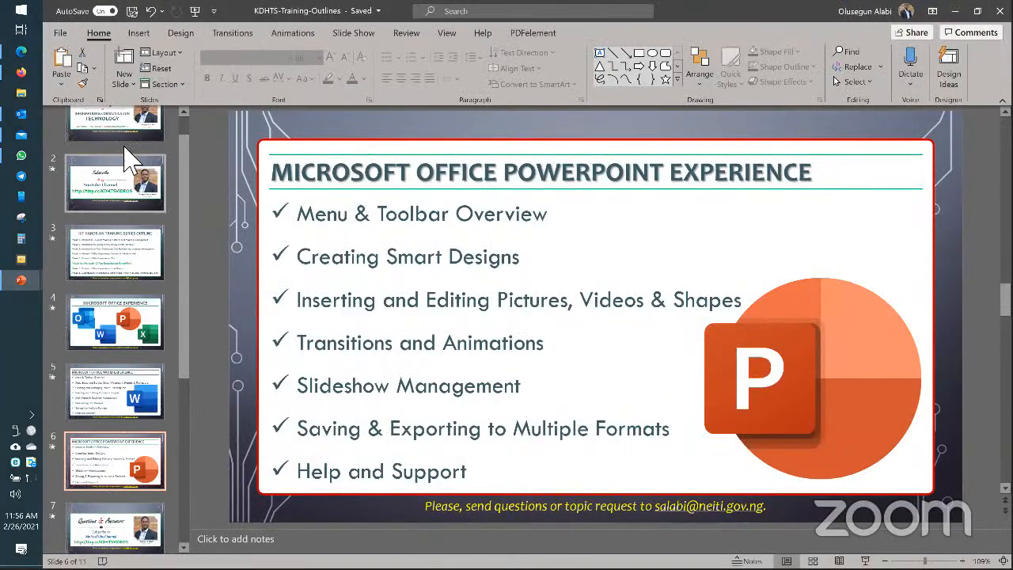
scroll(123, 182, "down", 4)
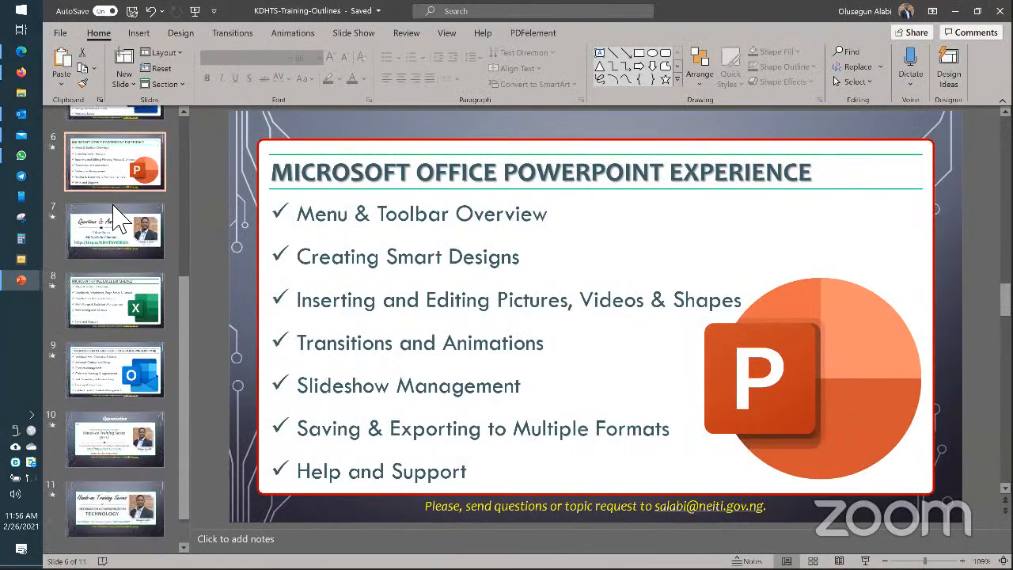
scroll(113, 209, "up", 5)
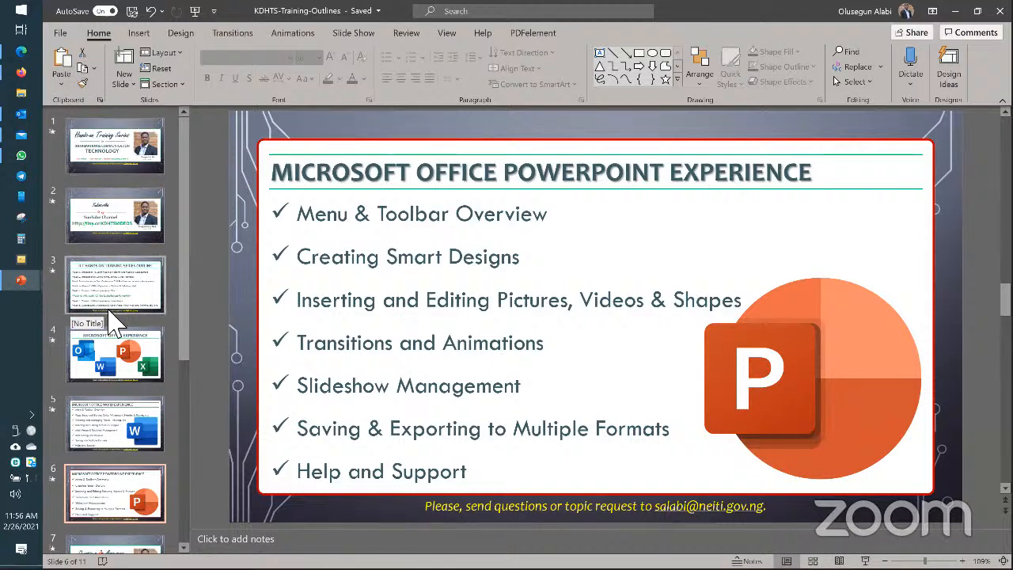
left_click(546, 267)
left_click(448, 215)
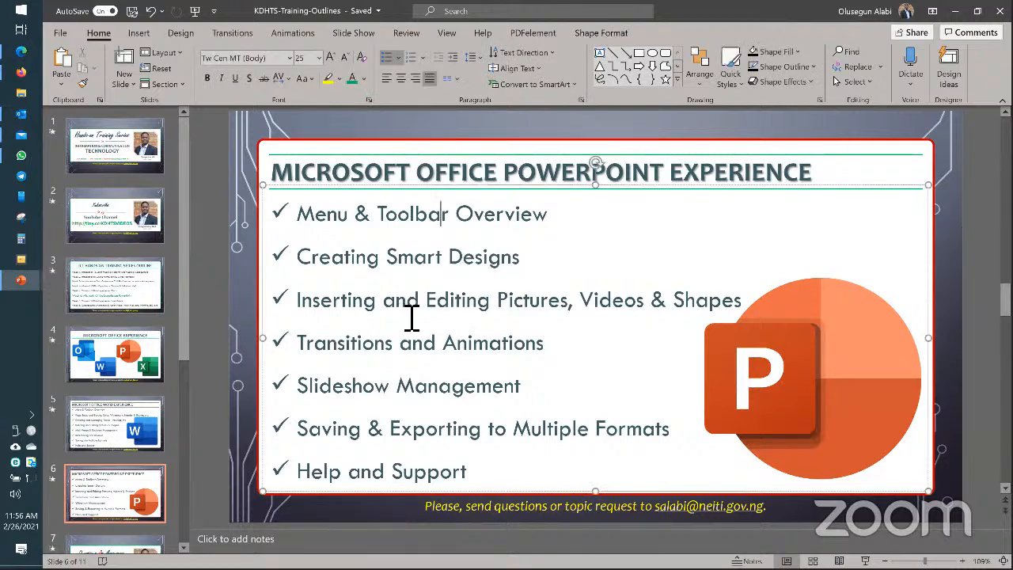
left_click(403, 343)
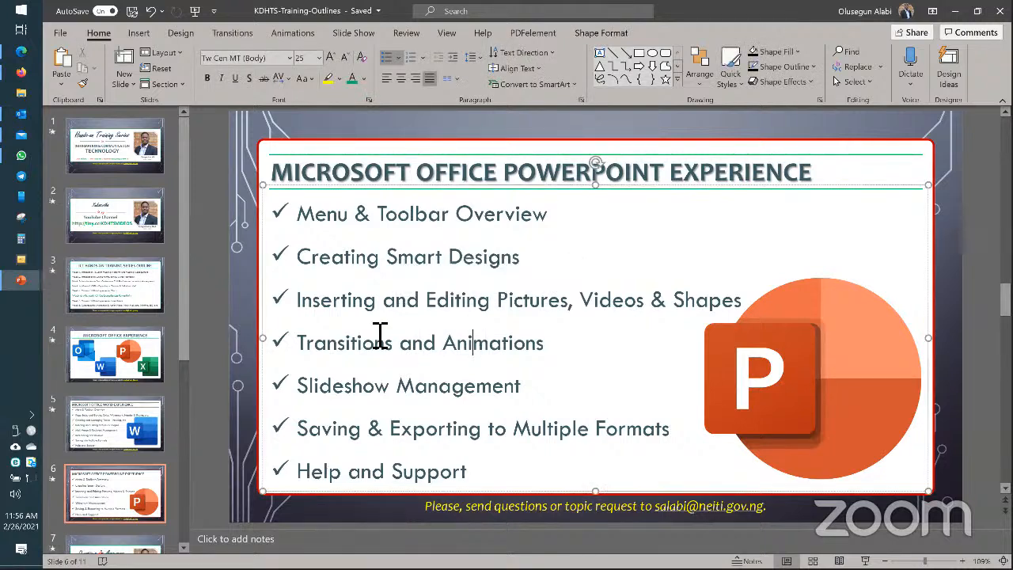
Start saving a copy of KDHTS-Training-Outlines with PNG Portable Network Graphics Format as the file type
left_click(64, 34)
left_click(93, 185)
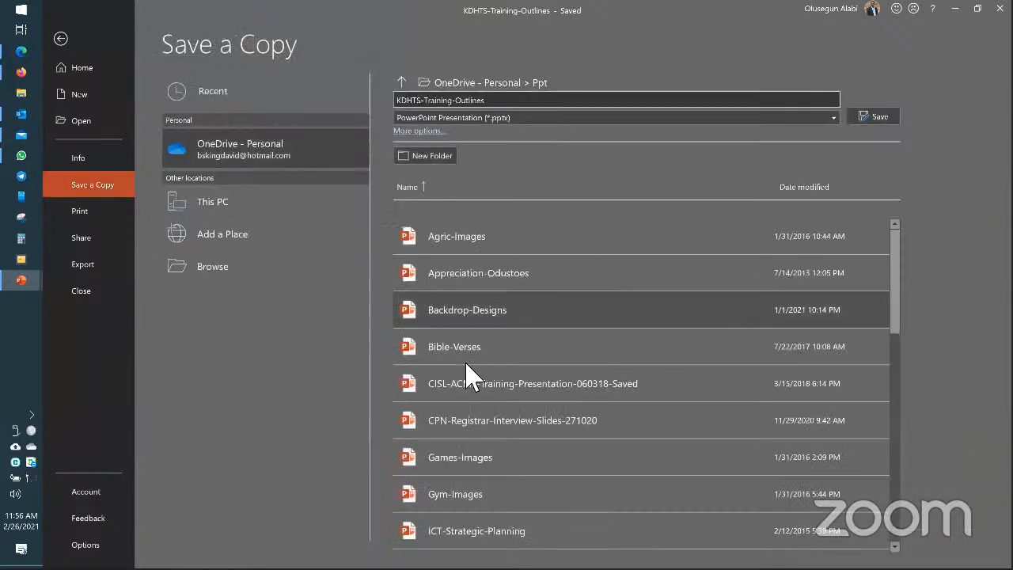
left_click(467, 119)
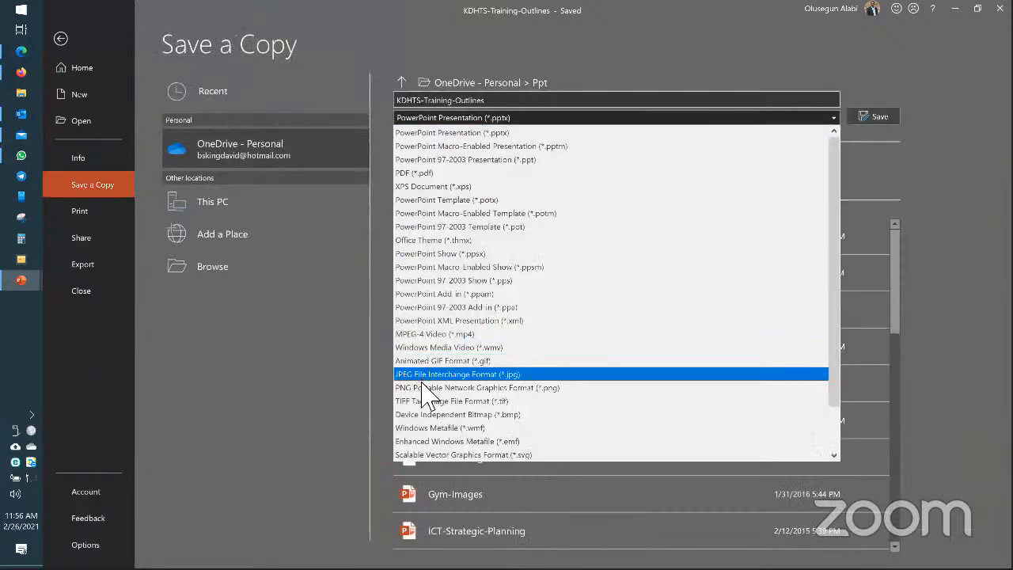
left_click(422, 387)
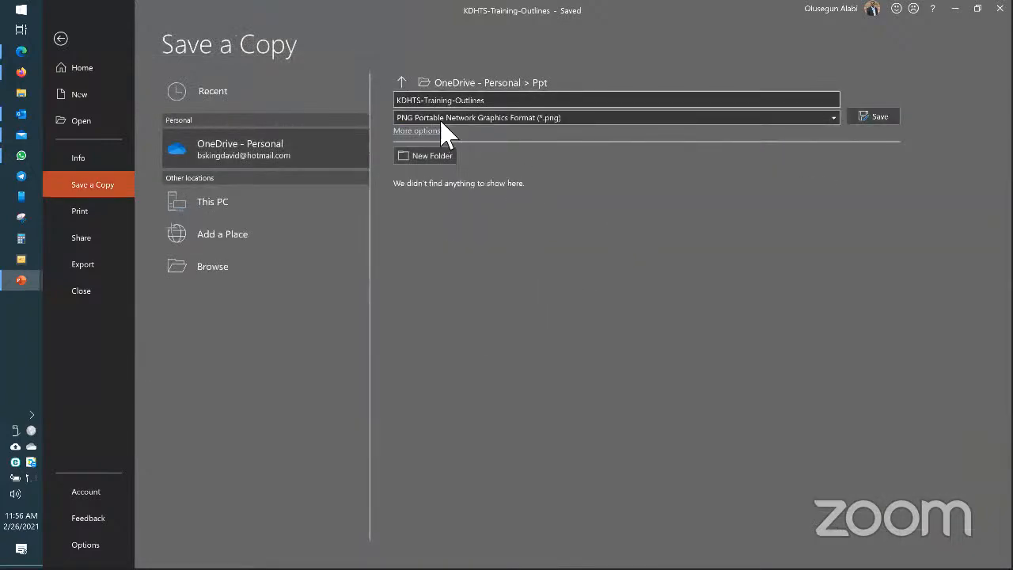
left_click(433, 118)
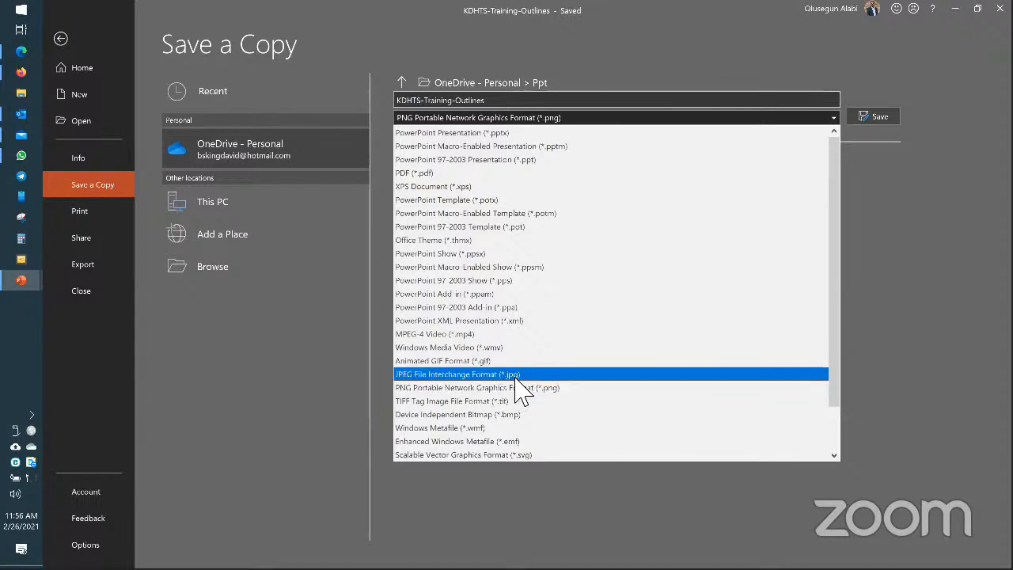
left_click(456, 388)
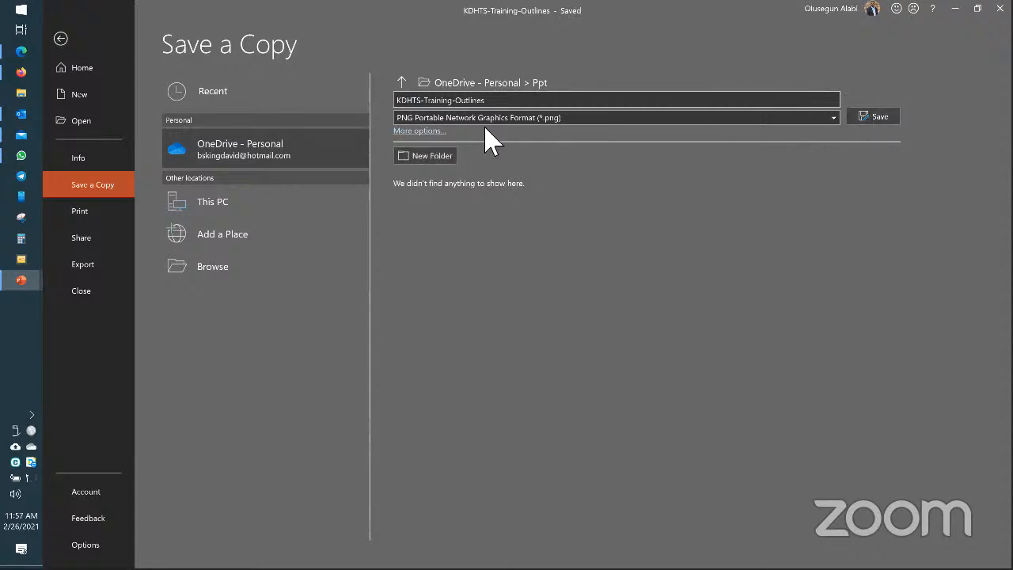
Name the copy Test-Export and export only the current slide to the OneDrive Ppt folder
left_click(495, 101)
type("Test-Export")
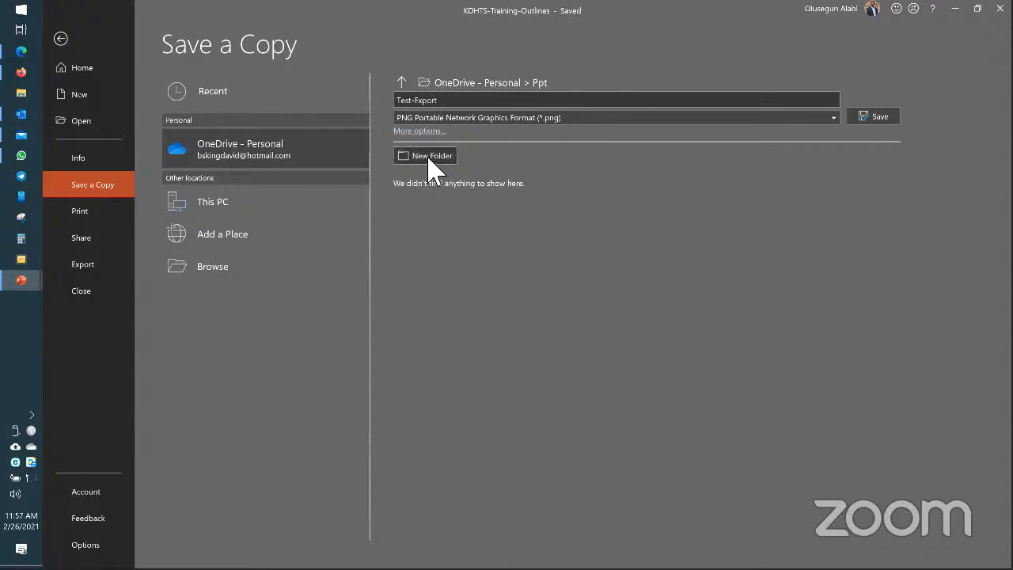
left_click(877, 117)
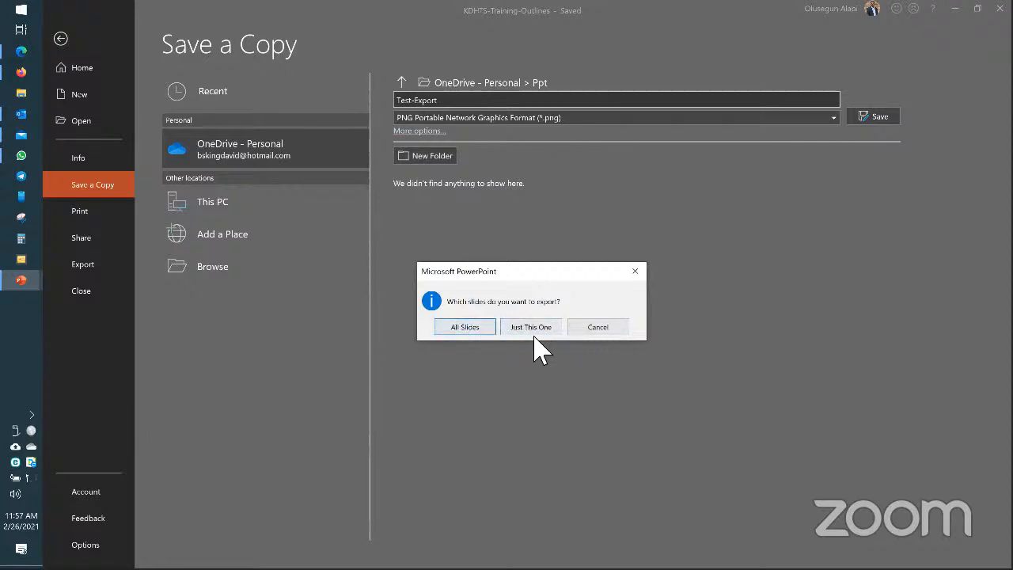
left_click(531, 326)
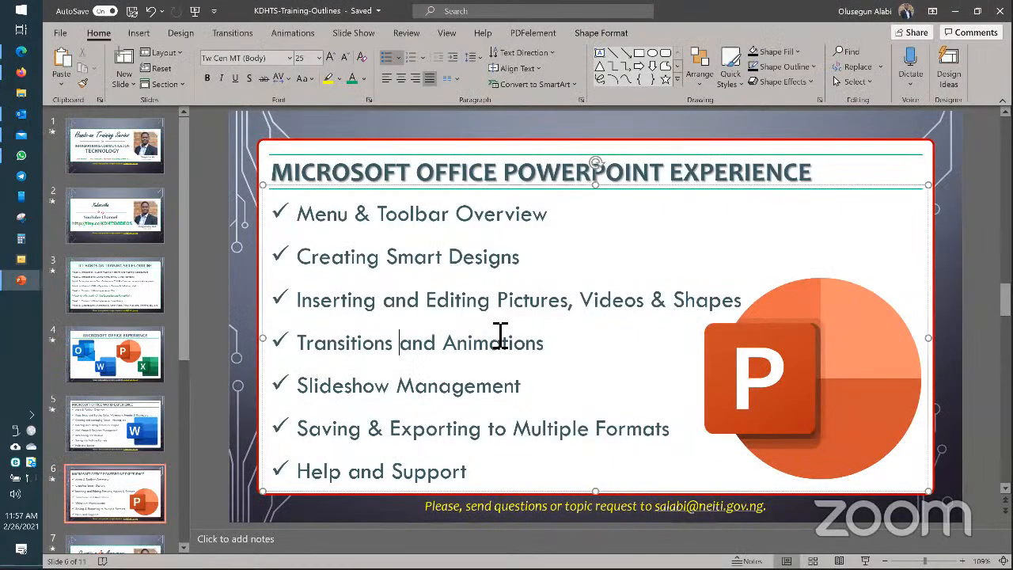
Switch to File Explorer and open the Ppt folder in OneDrive
left_click(21, 93)
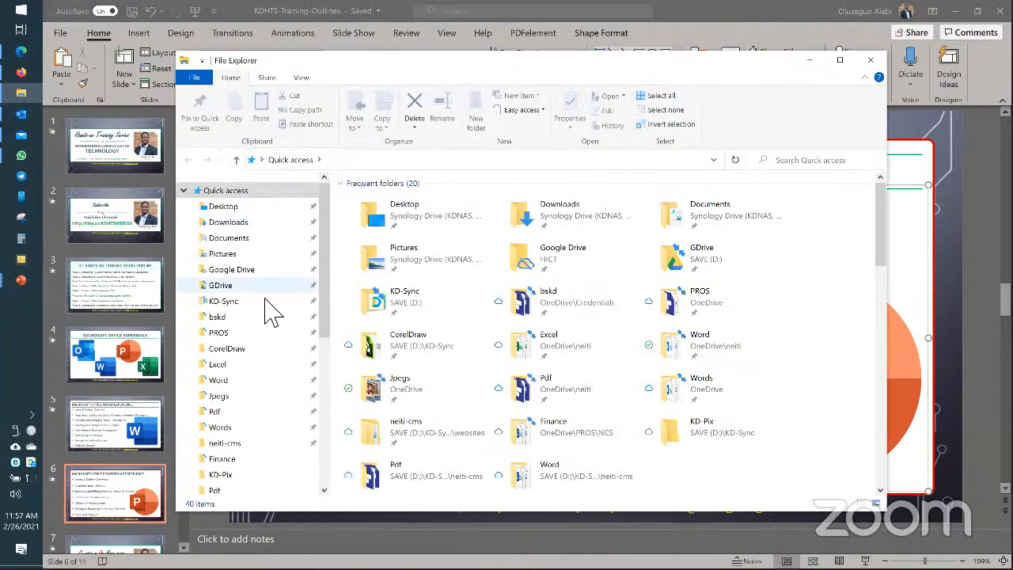
scroll(249, 337, "down", 2)
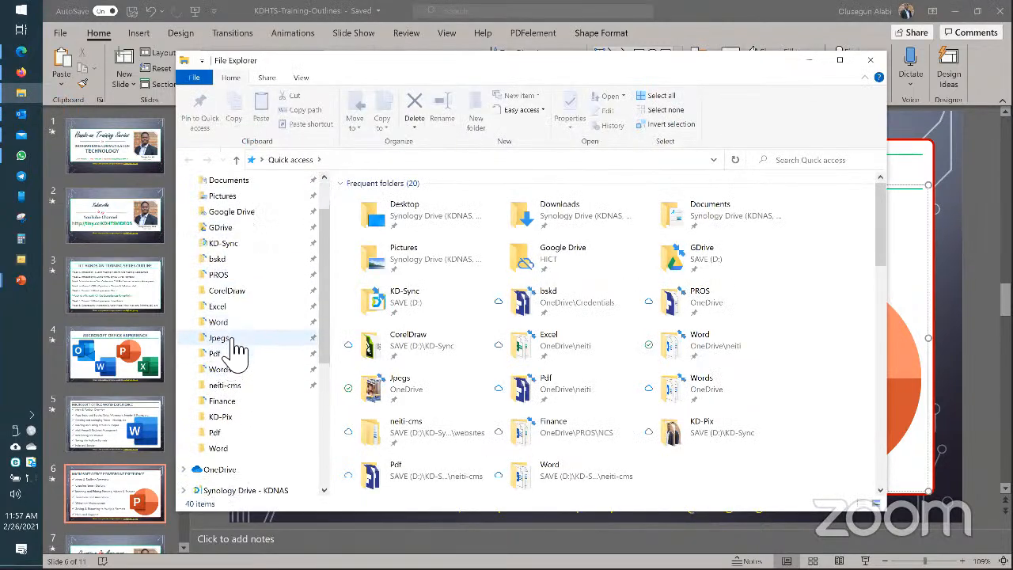
left_click(229, 339)
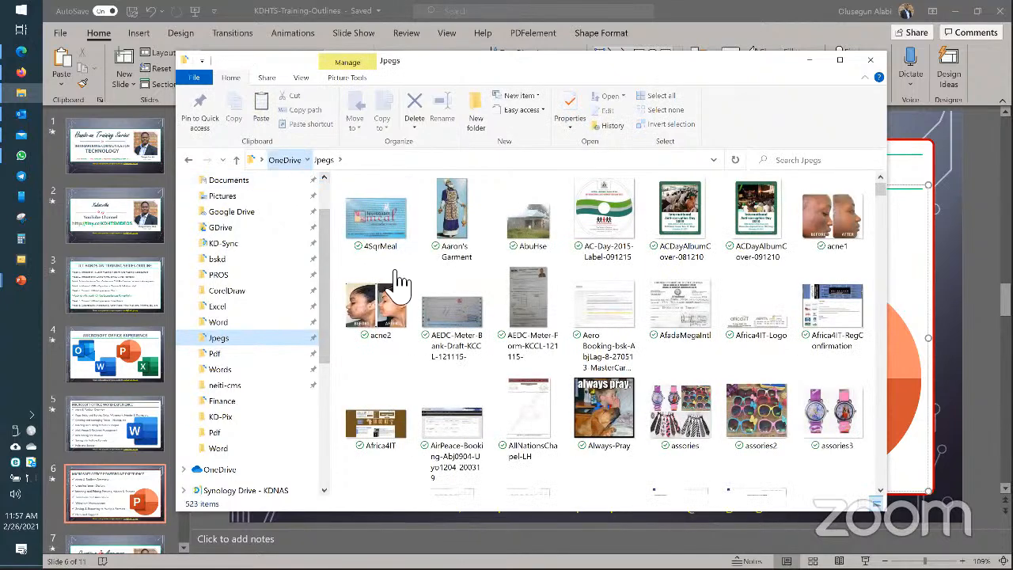
key("alt+Up")
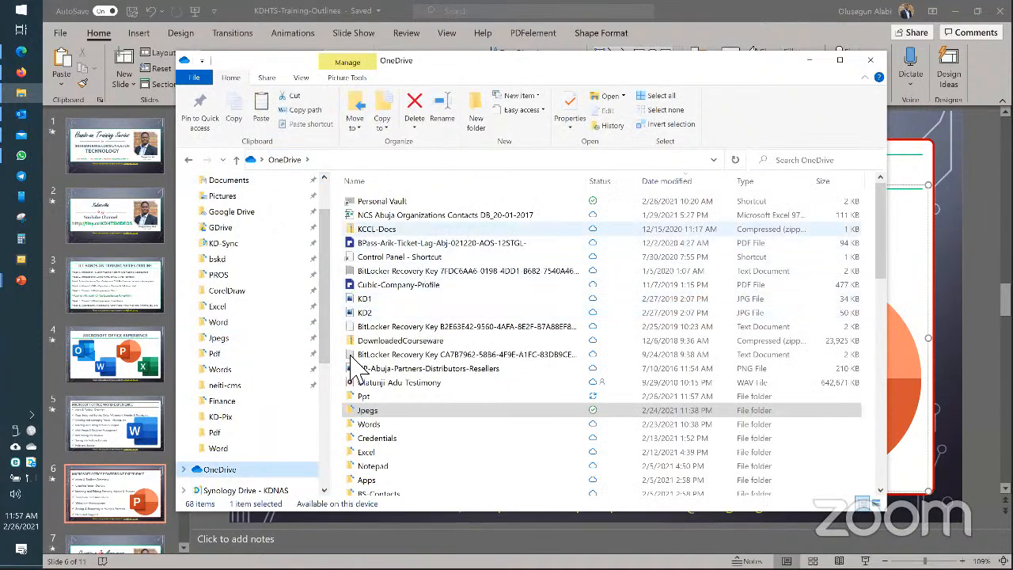
double_click(366, 396)
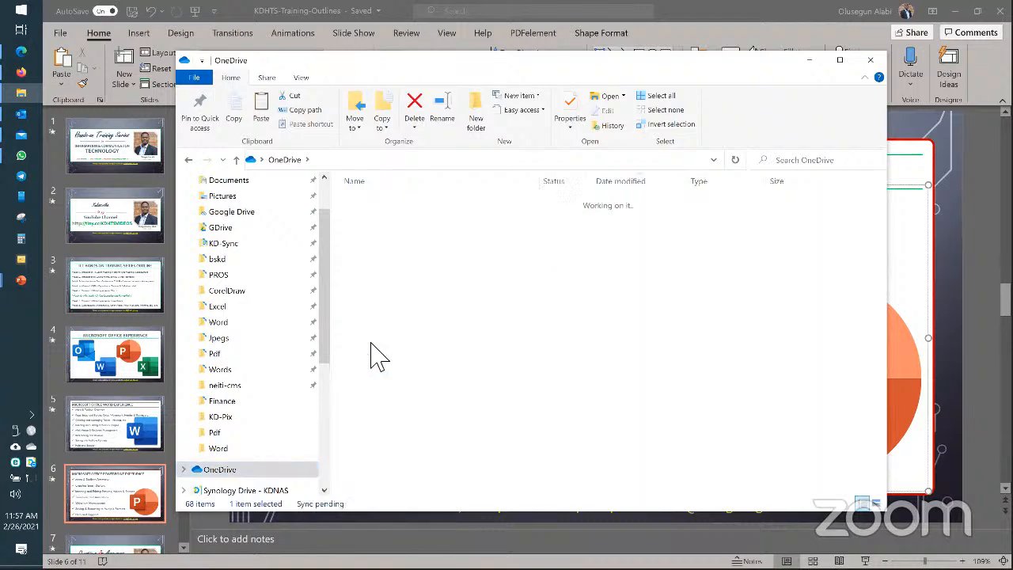
Open the exported Test-Export PNG to check it, and return to the presentation by minimizing File Explorer
left_click(385, 202)
double_click(385, 203)
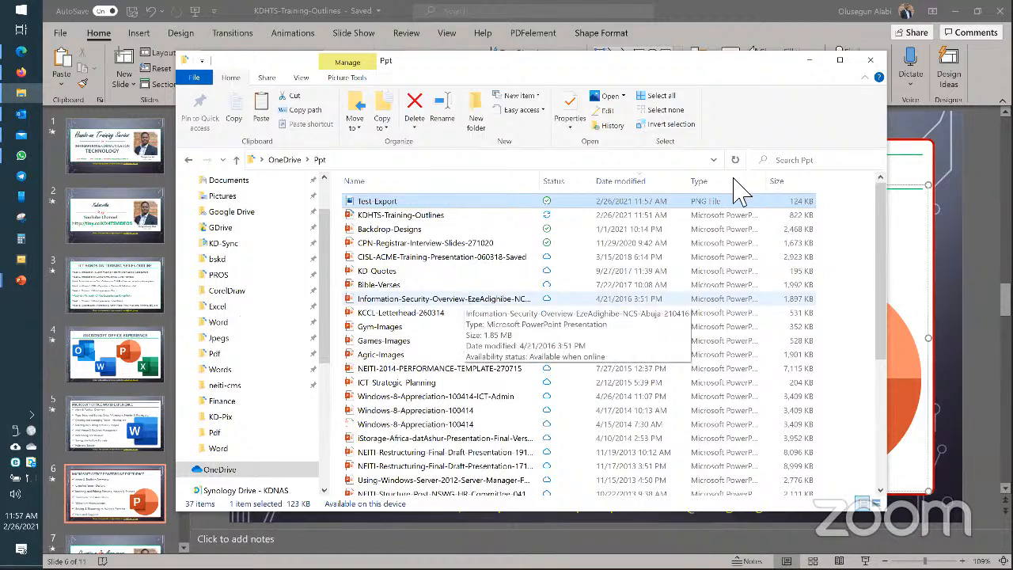
left_click(810, 61)
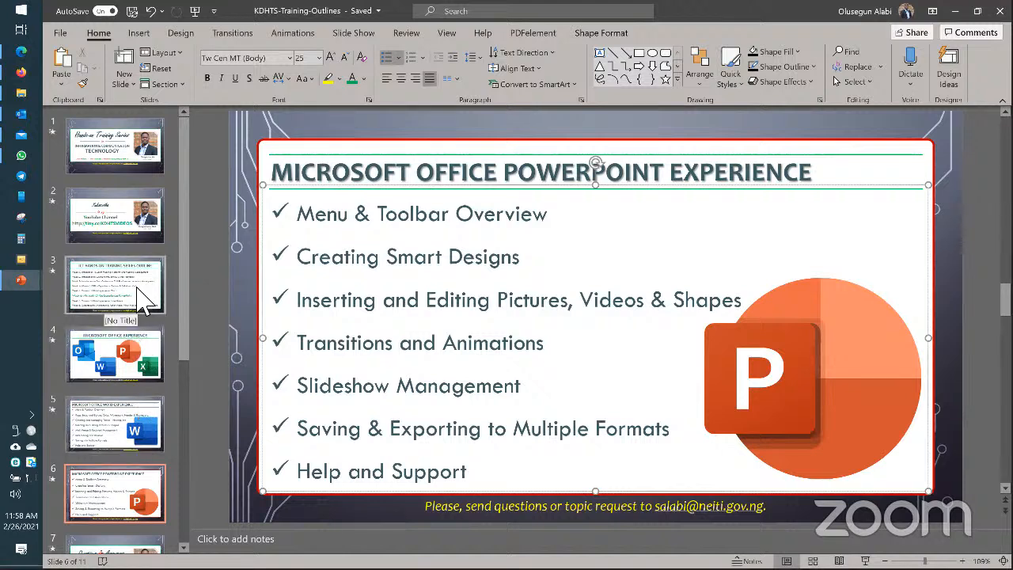
scroll(143, 293, "down", 1)
scroll(143, 293, "down", 3)
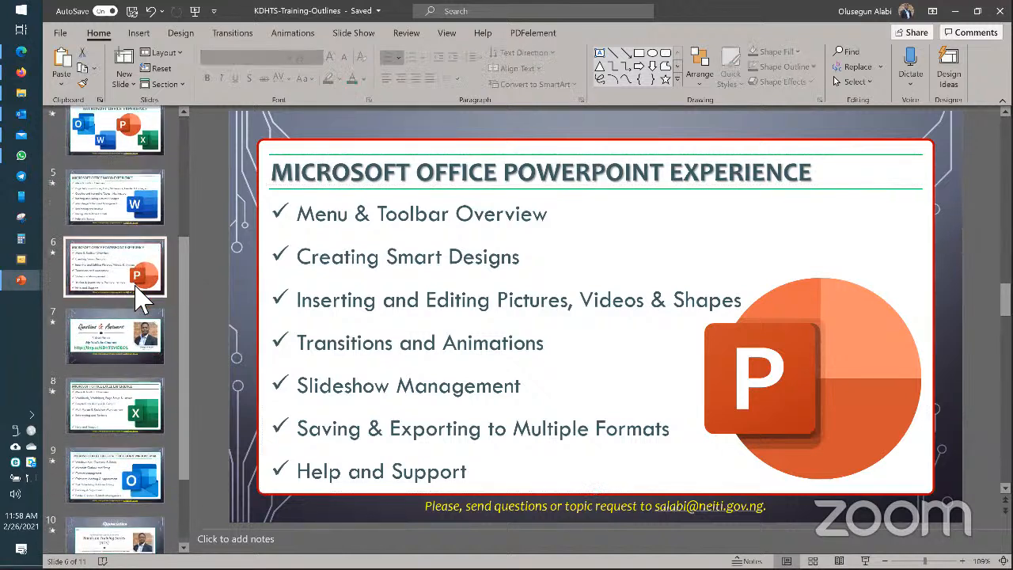